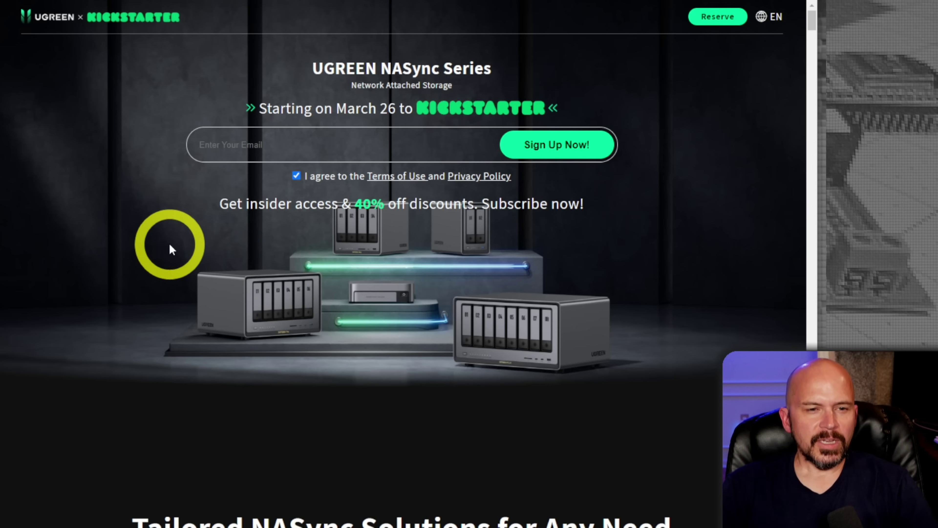
# - Scroll the Kickstarter page past the product cards, timeline and features down to the Specifications table
pyautogui.scroll(-3, 170, 247)
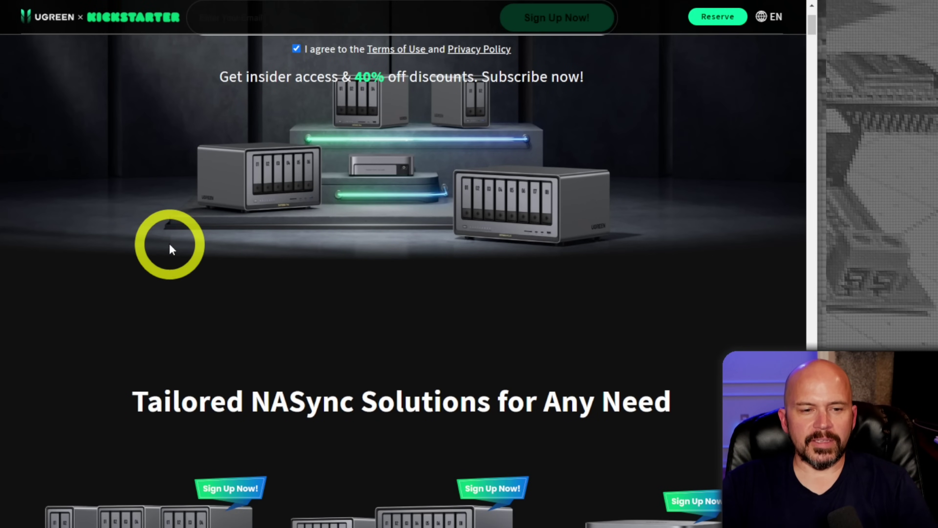
pyautogui.scroll(-7, 170, 247)
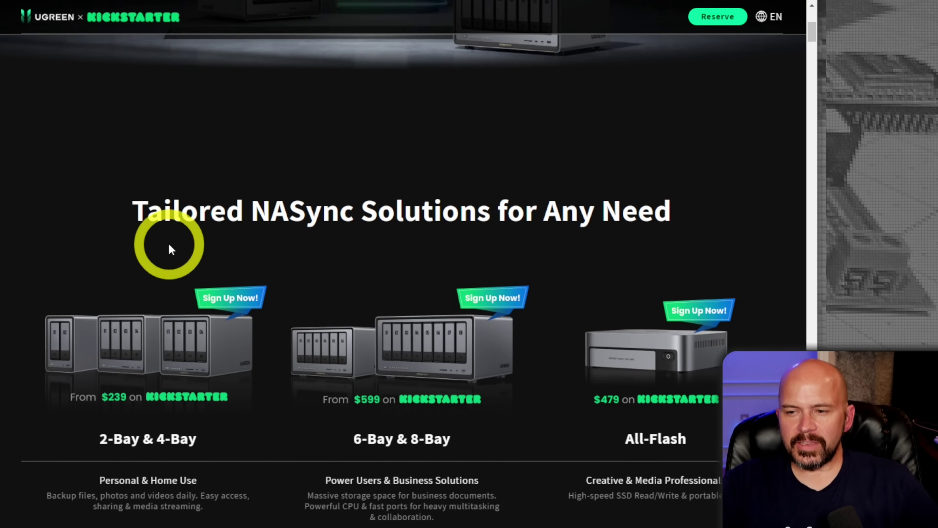
pyautogui.scroll(-8, 171, 249)
pyautogui.scroll(6, 171, 248)
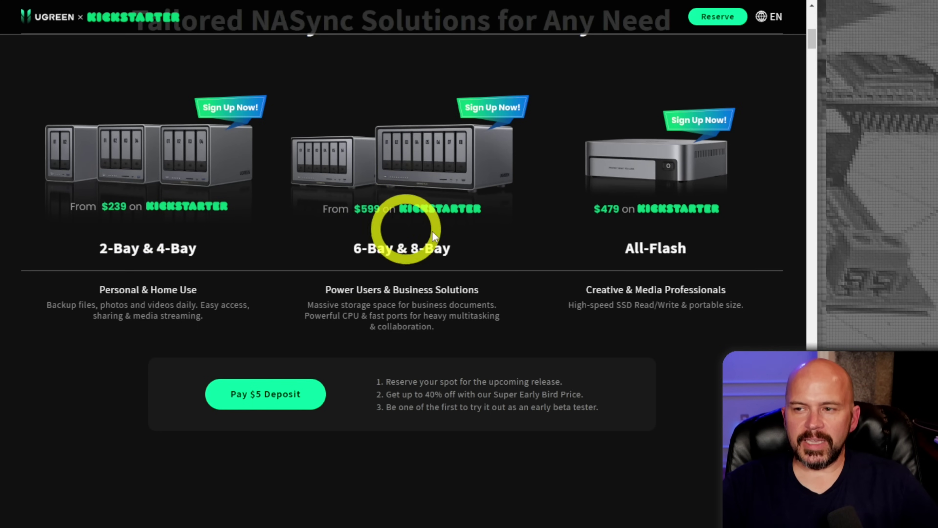
pyautogui.scroll(-5, 408, 314)
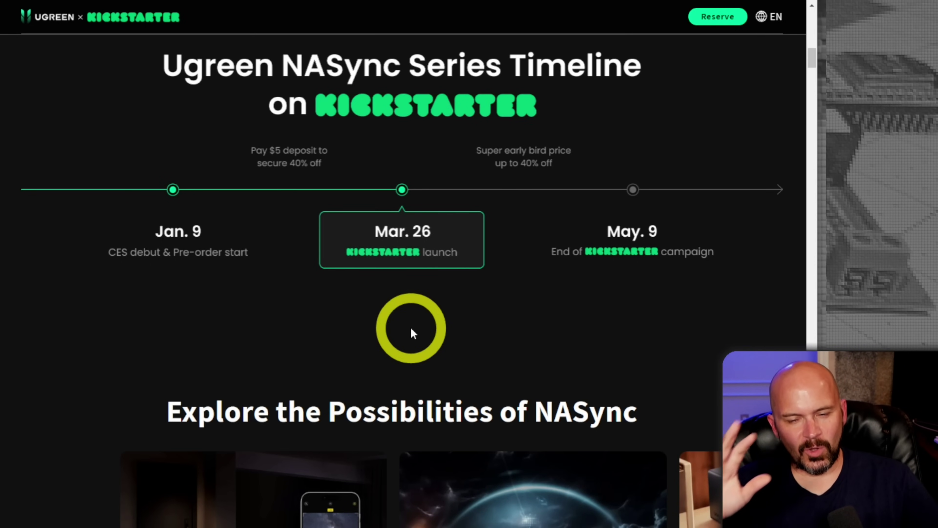
pyautogui.scroll(-3, 412, 330)
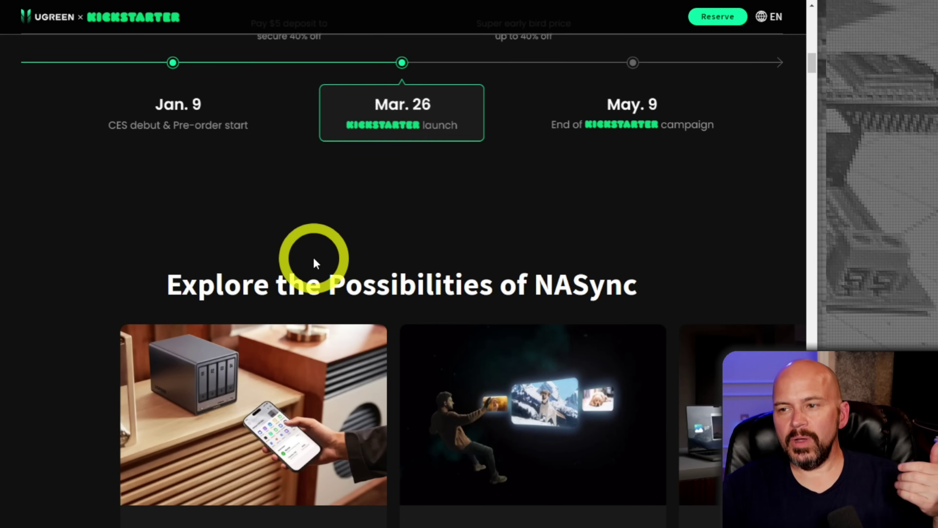
pyautogui.scroll(-6, 501, 235)
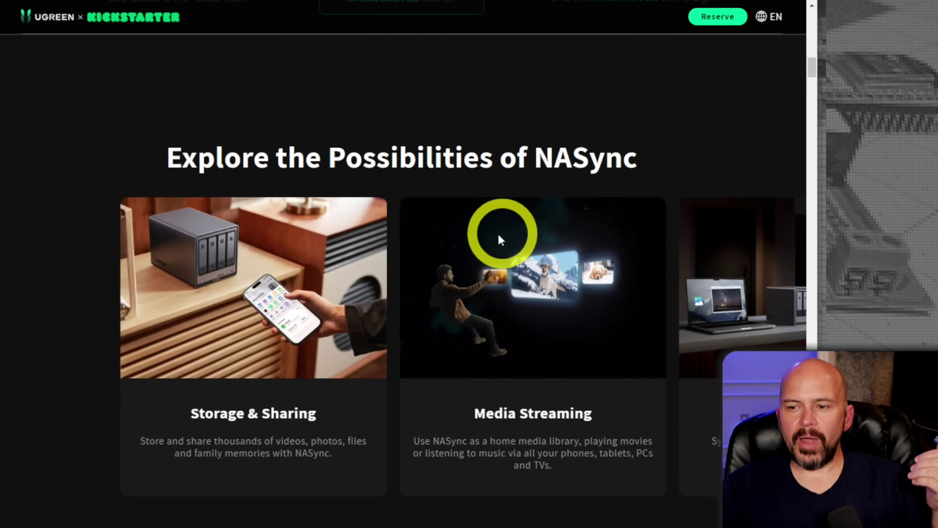
pyautogui.scroll(-10, 496, 240)
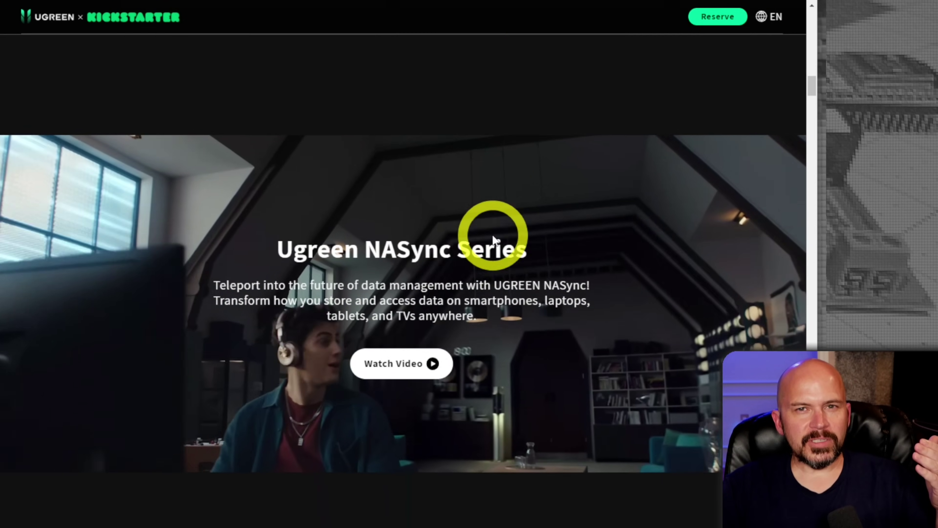
pyautogui.scroll(-12, 492, 242)
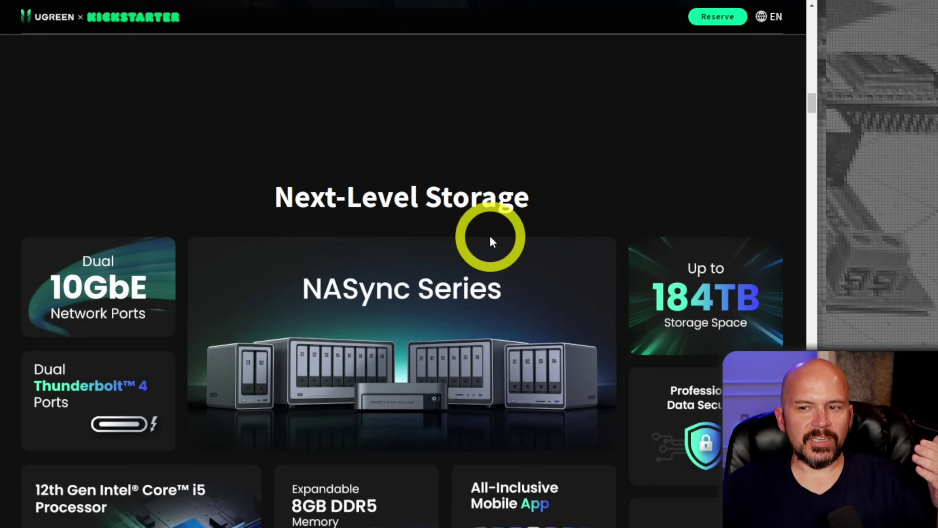
pyautogui.scroll(-2, 492, 242)
pyautogui.scroll(1, 488, 242)
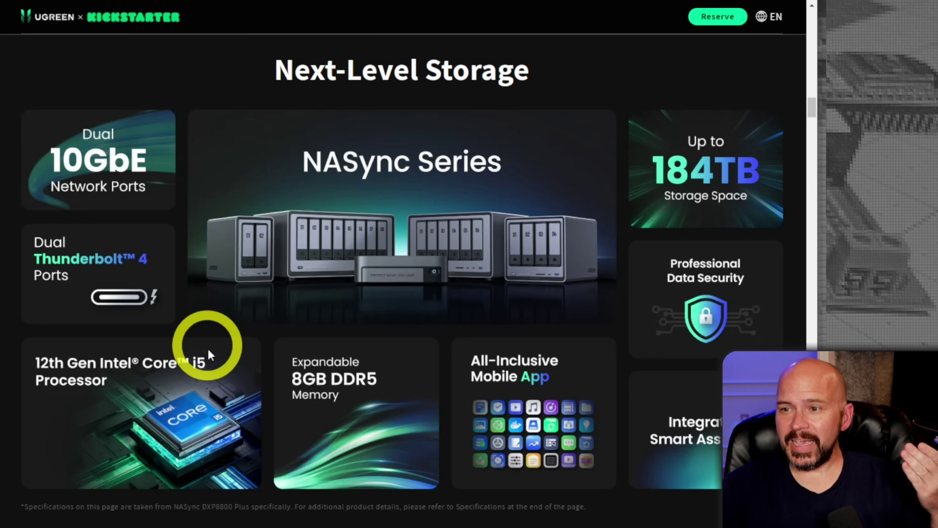
pyautogui.scroll(-10, 251, 372)
pyautogui.scroll(-15, 254, 375)
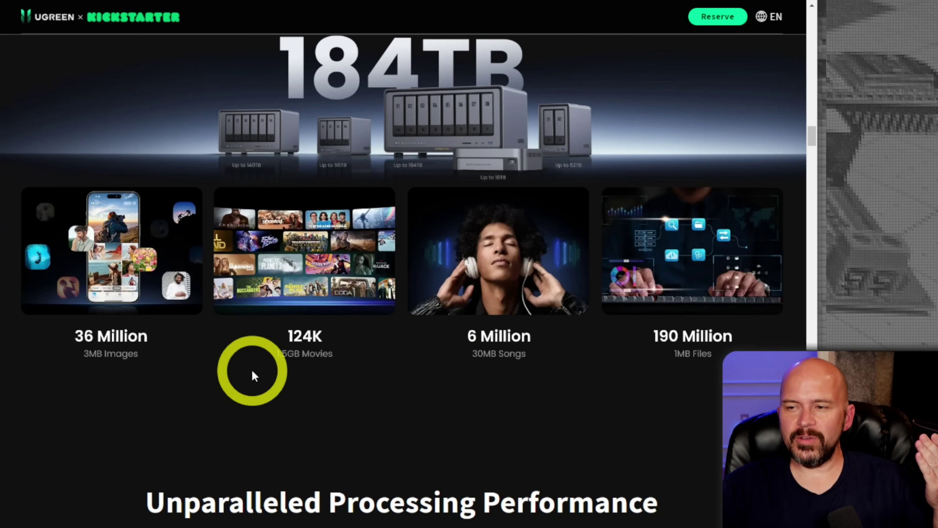
pyautogui.scroll(-10, 253, 374)
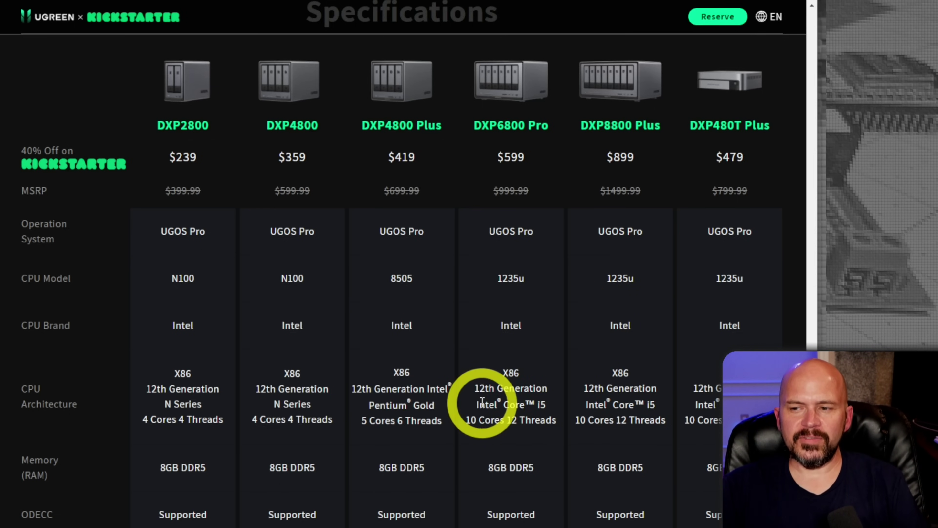
pyautogui.scroll(-10, 482, 401)
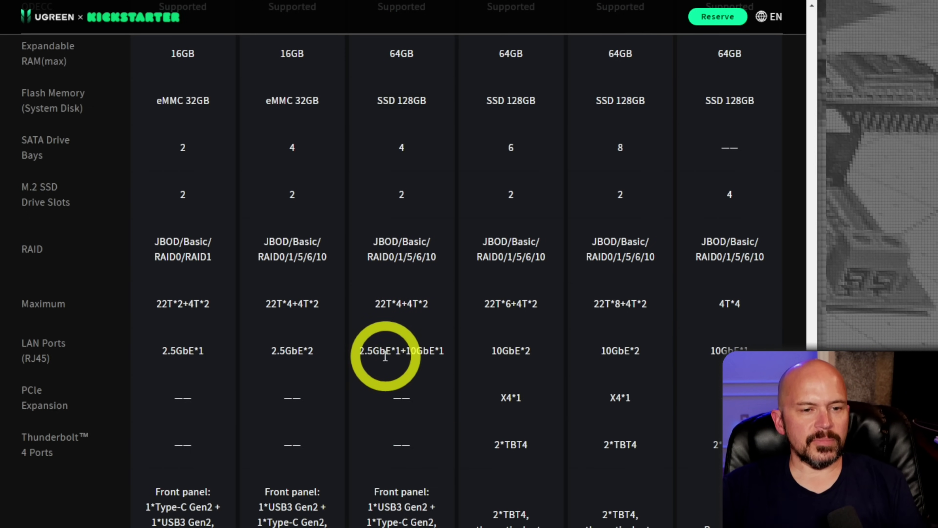
pyautogui.scroll(-4, 403, 403)
pyautogui.scroll(-8, 403, 403)
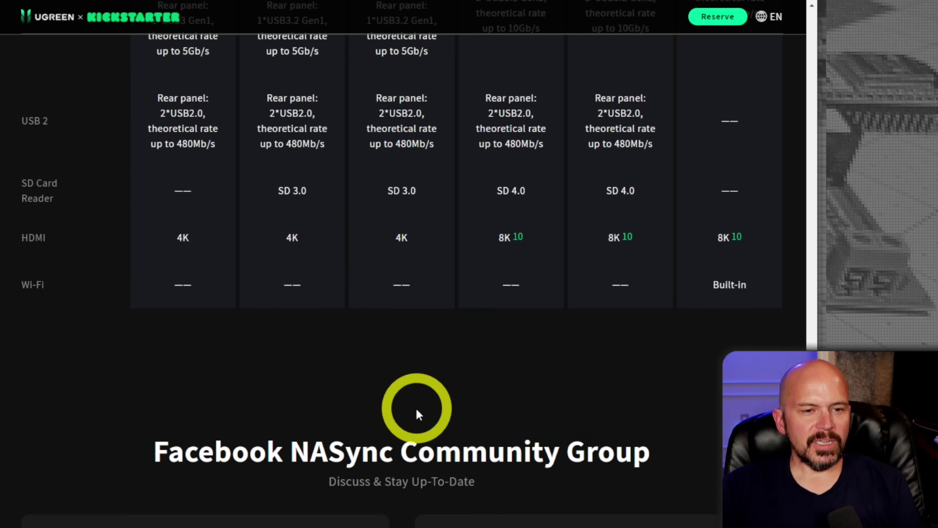
pyautogui.scroll(3, 427, 419)
pyautogui.scroll(15, 544, 357)
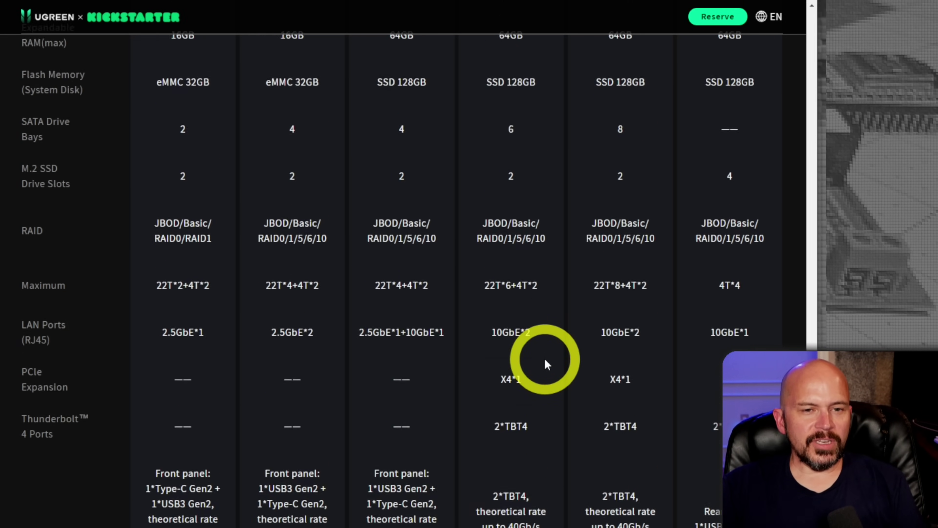
pyautogui.scroll(-10, 521, 325)
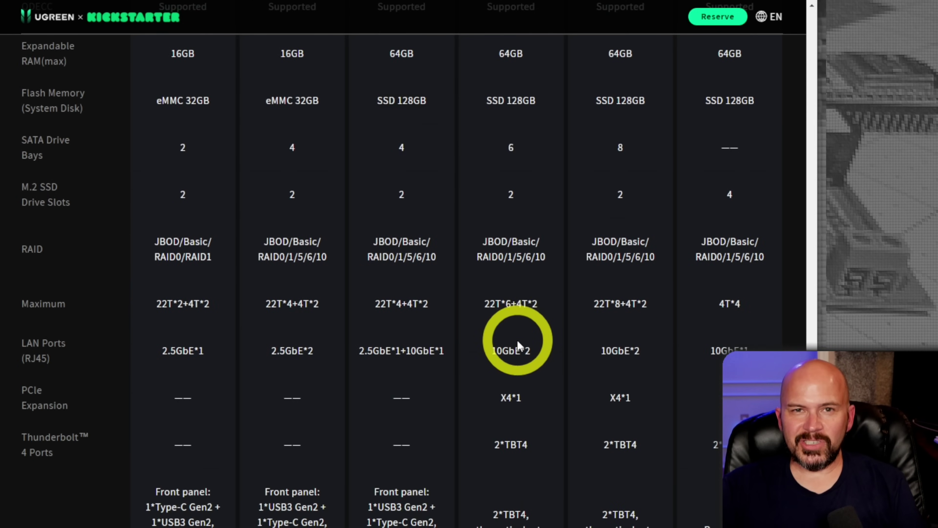
pyautogui.scroll(9, 518, 341)
pyautogui.scroll(9, 519, 346)
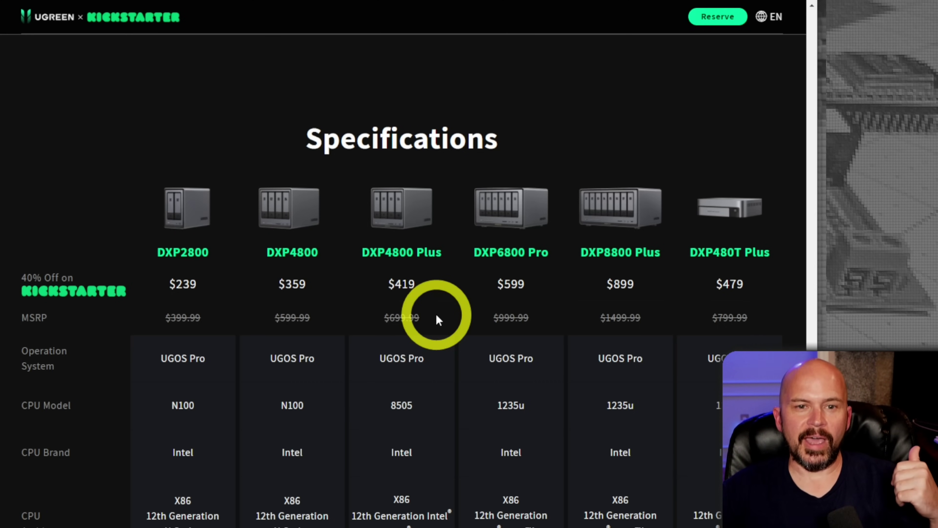
# - Scroll back up to the Next-Level Storage feature overview on the Kickstarter page
pyautogui.scroll(20, 467, 394)
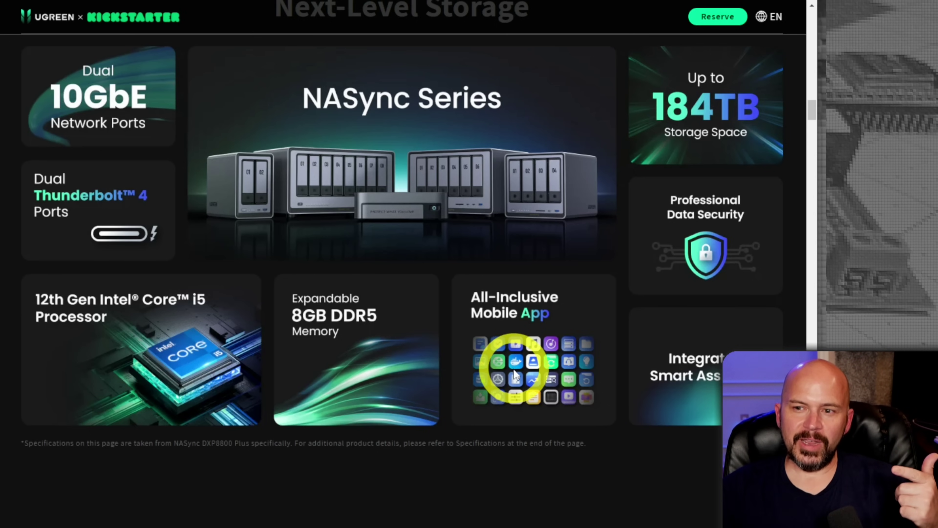
# - Log in to the DXP4800 Plus with the account name, accepting the User Agreement and declining password saving
pyautogui.click(415, 203)
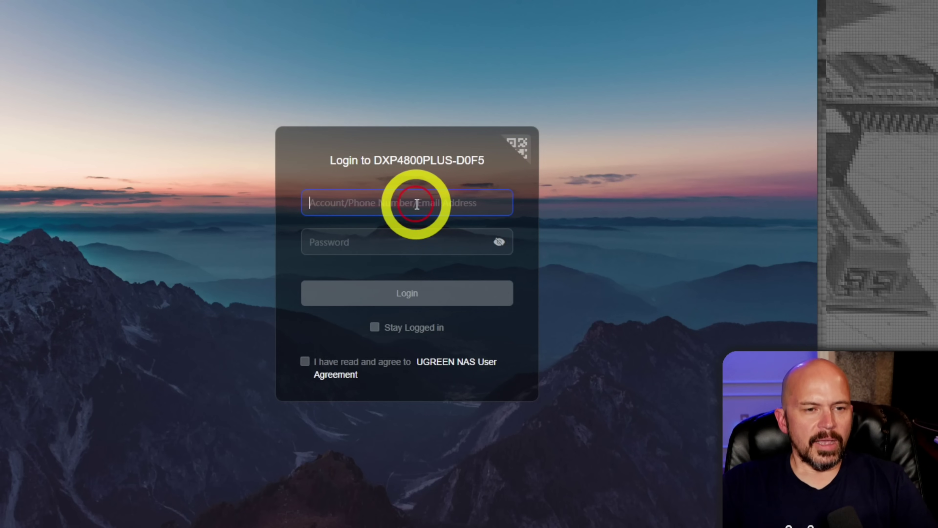
pyautogui.write('digiblur')
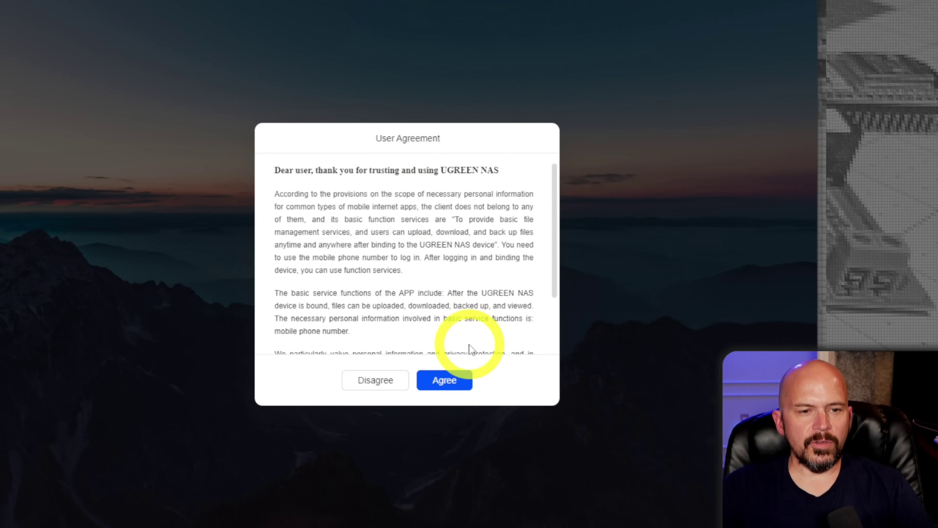
pyautogui.click(449, 378)
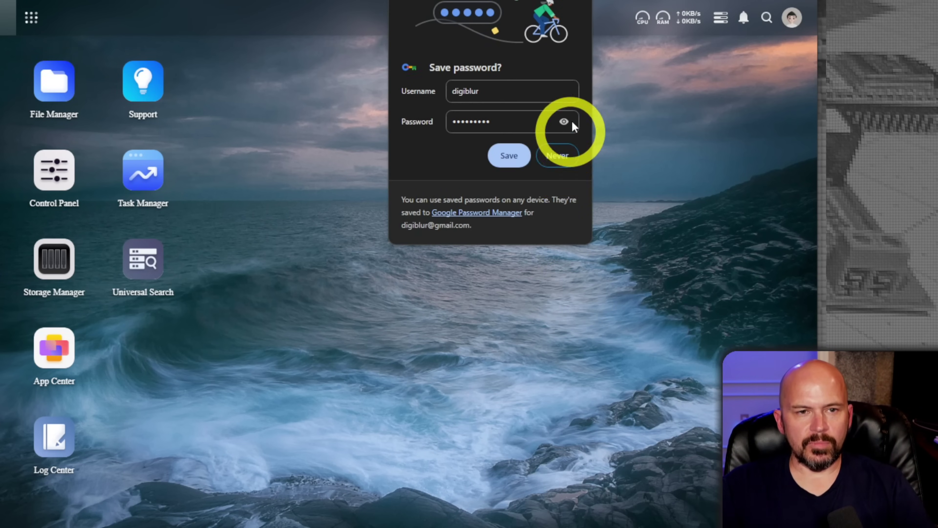
pyautogui.click(247, 327)
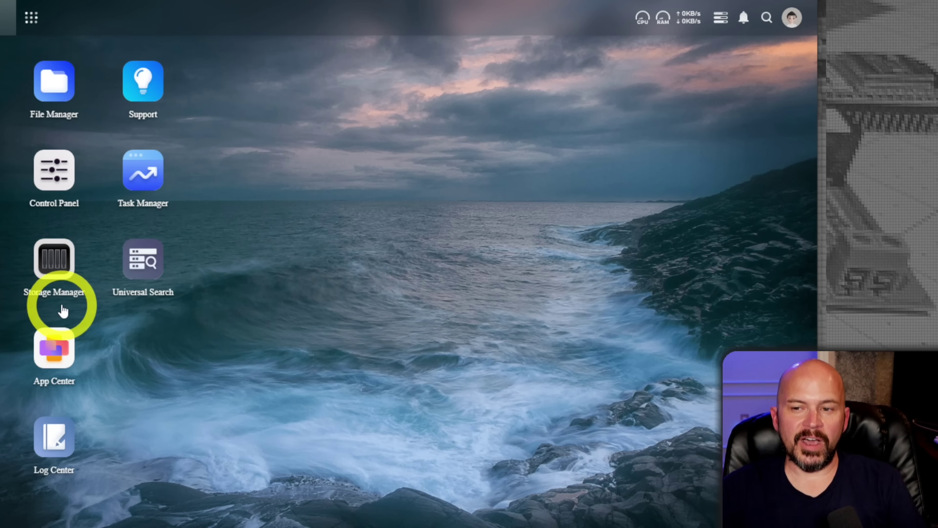
# - Launch Storage Manager from the UGOS Pro desktop to bring up its Create Wizard
pyautogui.click(55, 272)
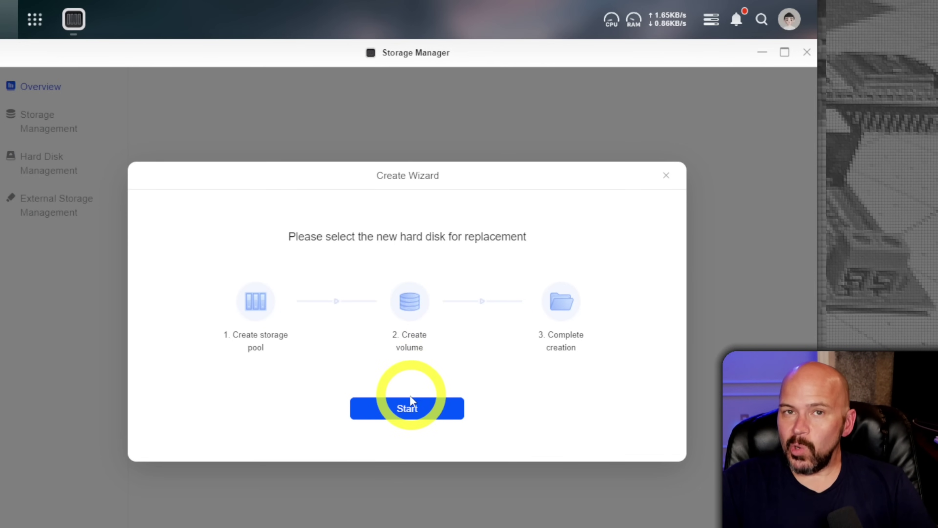
# - Start a new storage pool set to RAID 5 with Hard Disks 1–4 selected
pyautogui.click(405, 410)
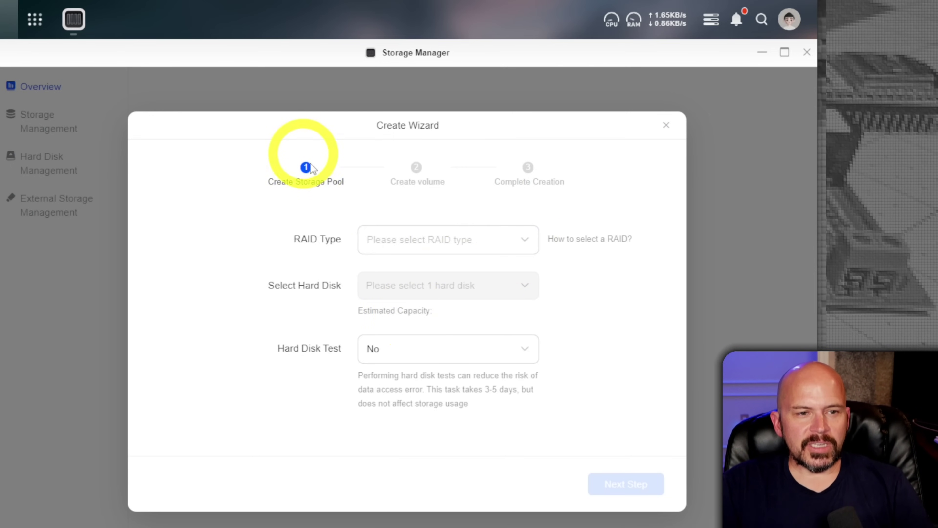
pyautogui.click(462, 240)
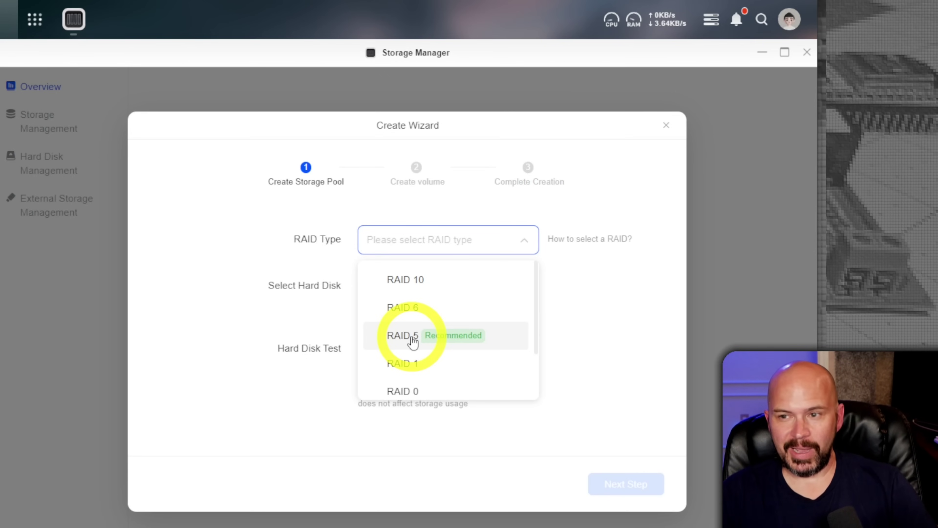
pyautogui.click(412, 342)
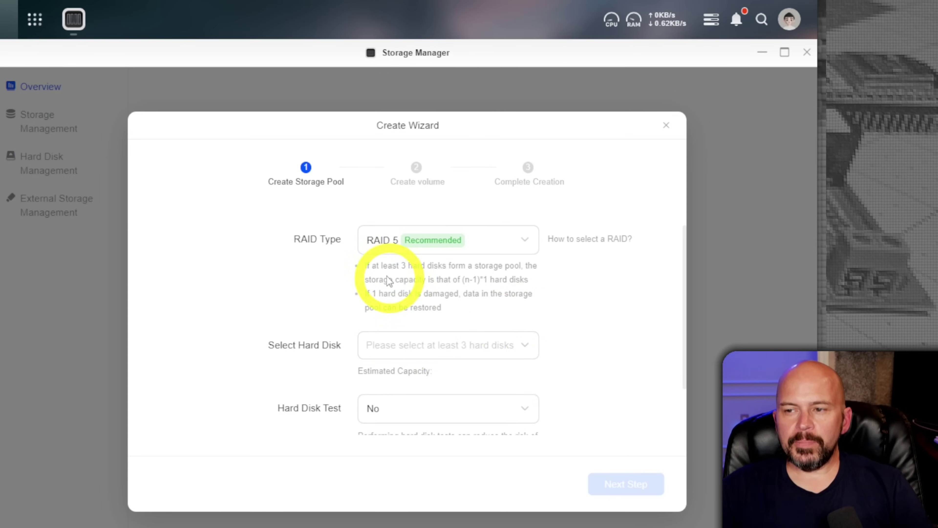
pyautogui.click(456, 345)
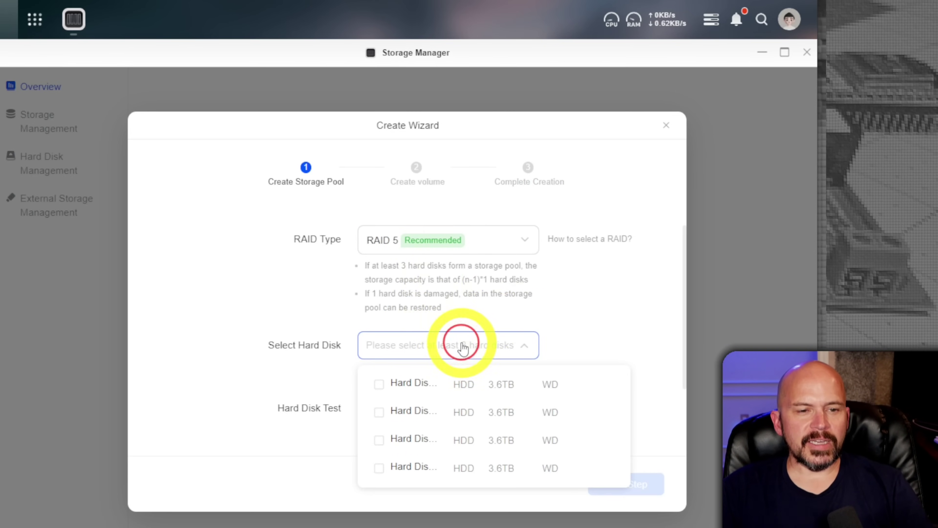
pyautogui.click(380, 384)
pyautogui.click(381, 412)
pyautogui.click(381, 439)
pyautogui.click(378, 470)
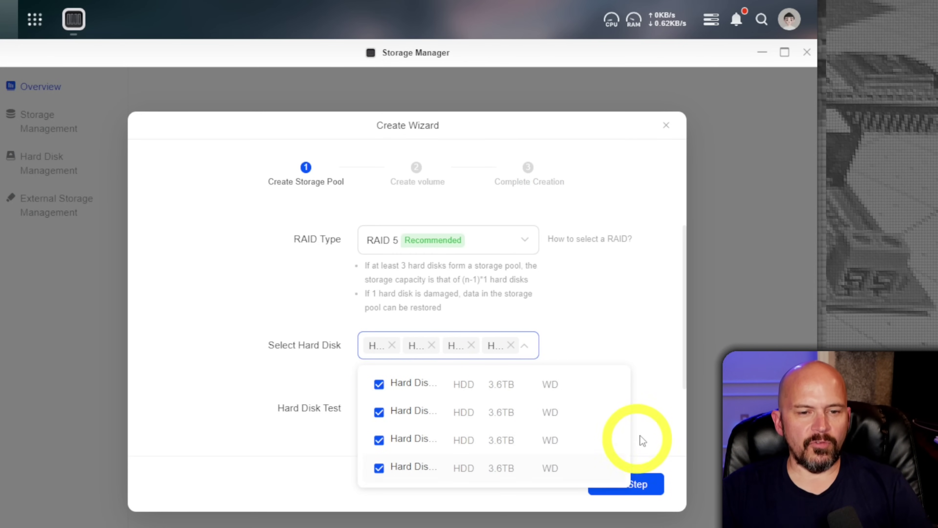
pyautogui.click(658, 439)
# - Proceed past the storage pool settings, accepting the disk compatibility warning
pyautogui.scroll(-2, 585, 407)
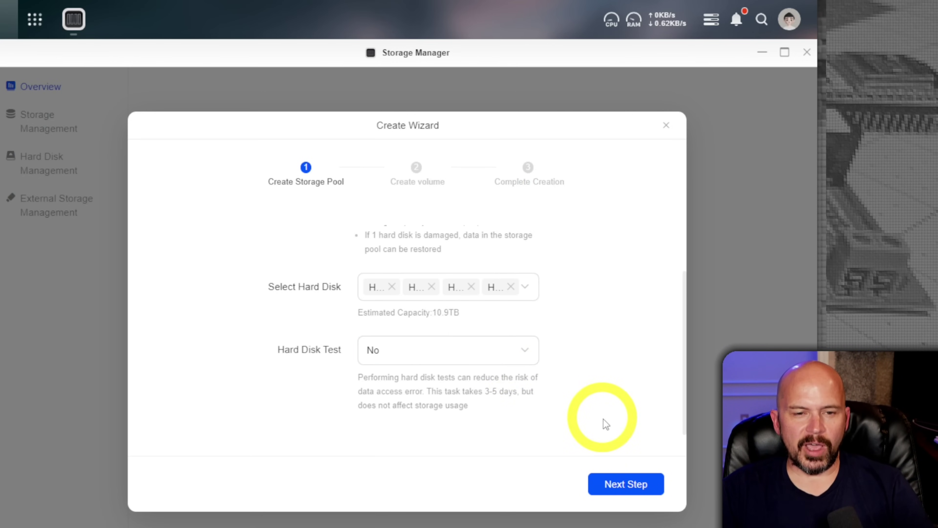
pyautogui.click(614, 485)
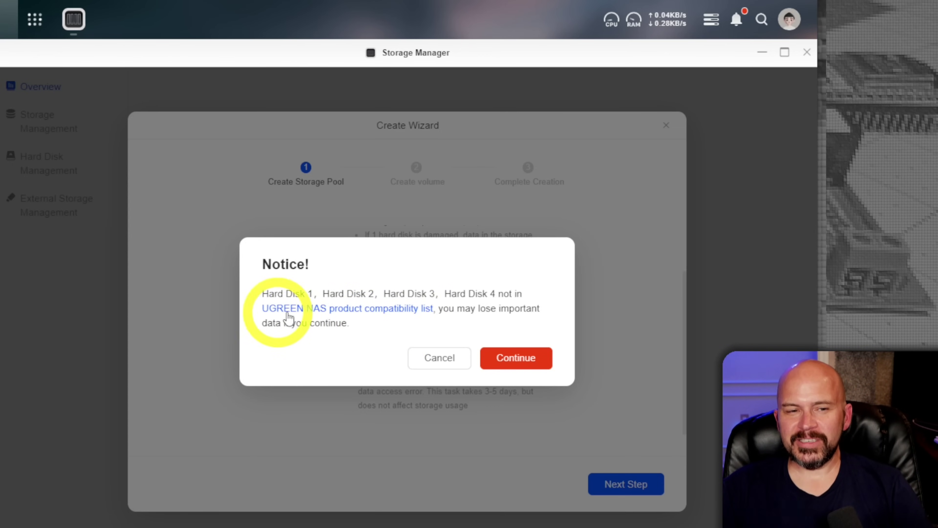
pyautogui.click(512, 366)
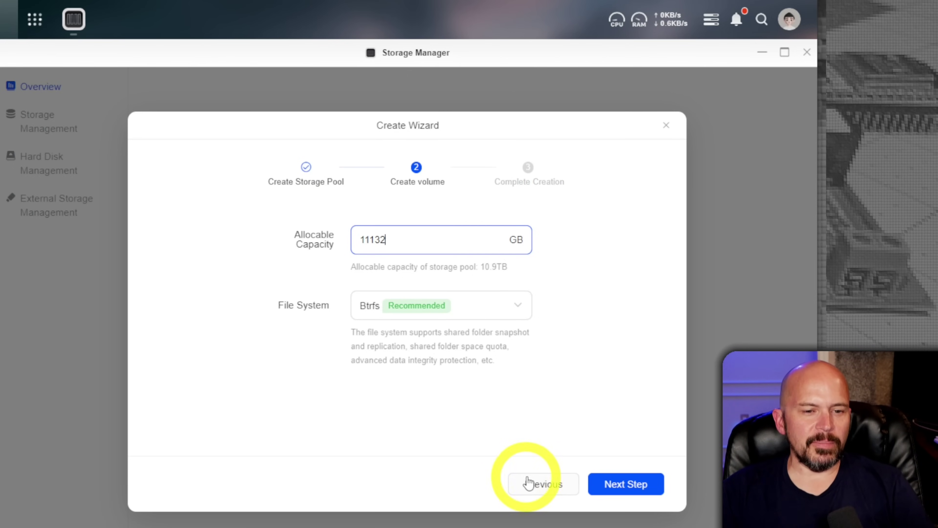
# - Return to the storage pool step and set RAID 0 across all four disks to check capacity
pyautogui.click(544, 485)
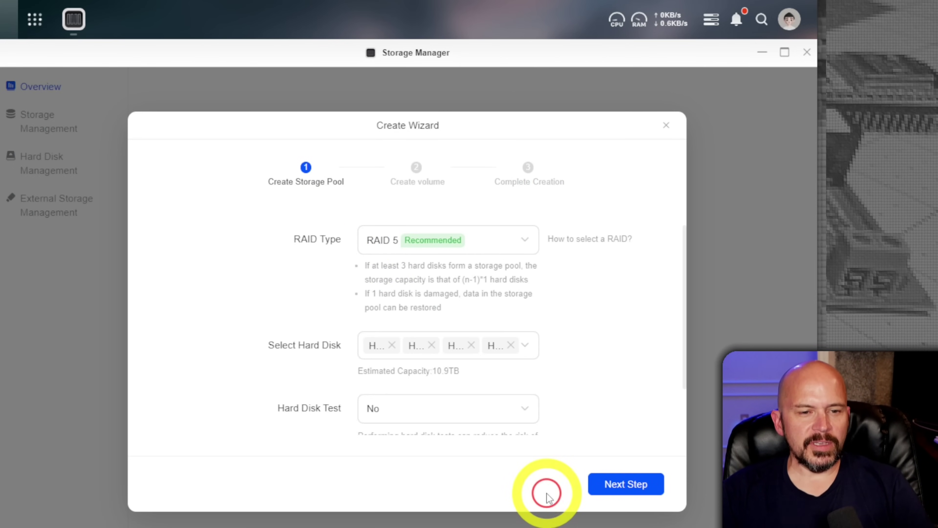
pyautogui.click(521, 242)
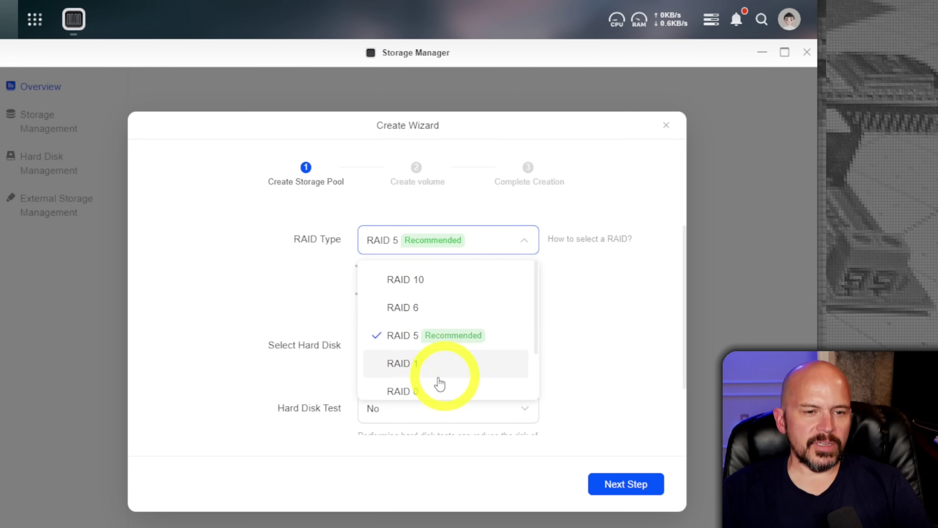
pyautogui.click(425, 391)
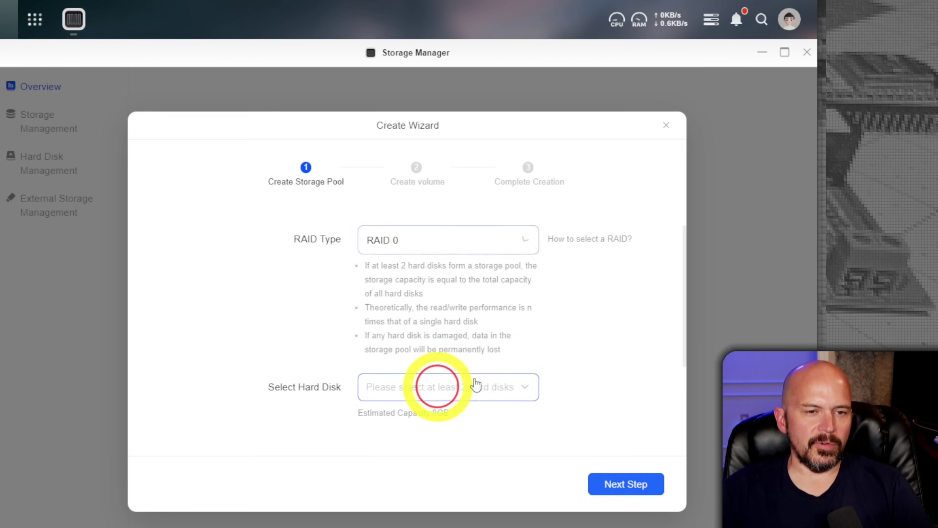
pyautogui.click(508, 388)
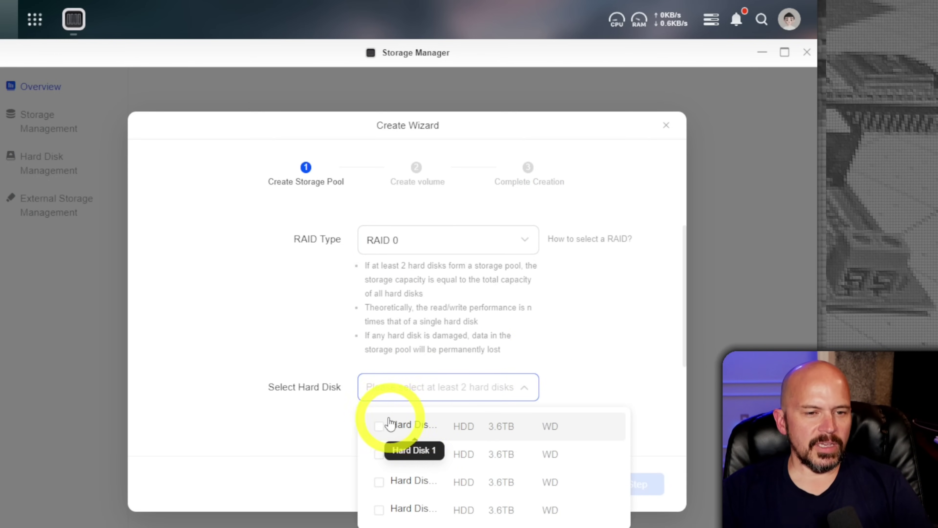
pyautogui.click(379, 427)
pyautogui.click(379, 454)
pyautogui.click(380, 481)
pyautogui.click(380, 510)
pyautogui.click(440, 361)
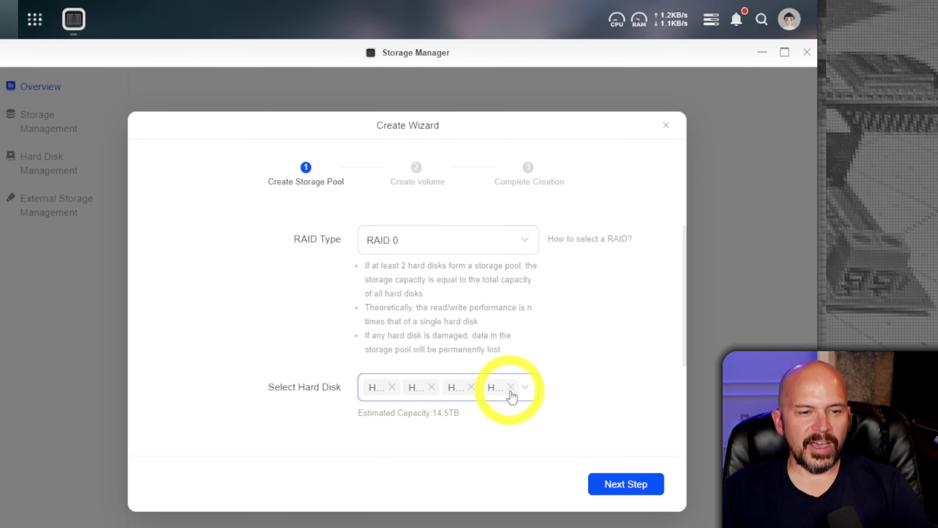
# - Switch the pool to RAID 10 on all four disks, showing 7.2TB estimated capacity
pyautogui.click(524, 242)
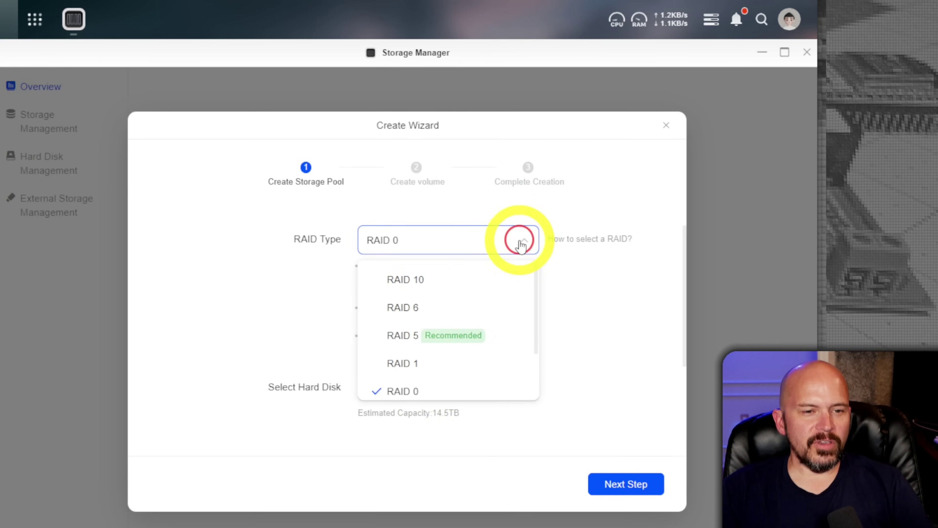
pyautogui.click(451, 284)
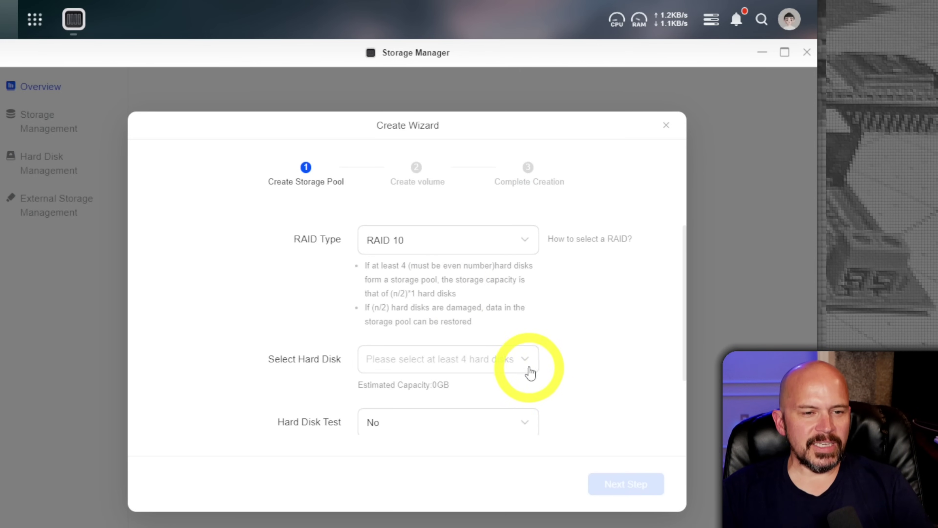
pyautogui.click(471, 363)
pyautogui.click(397, 397)
pyautogui.click(391, 423)
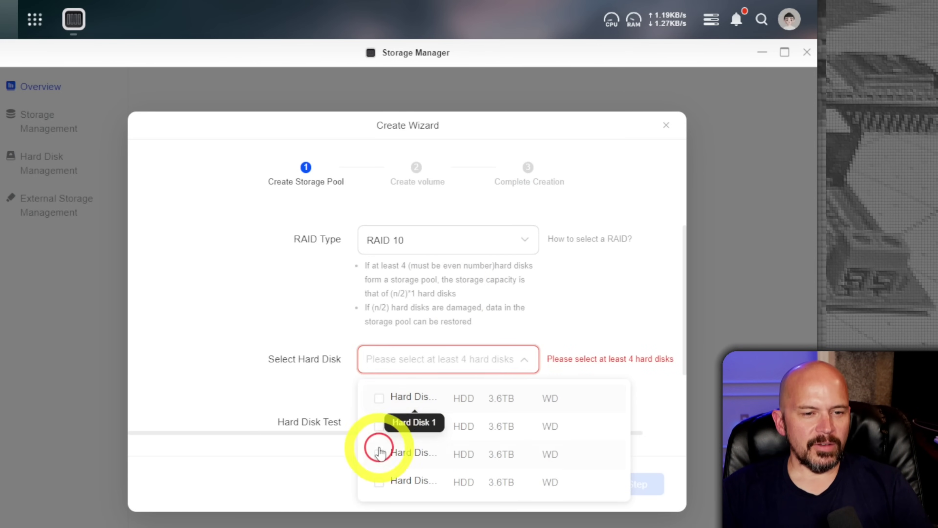
pyautogui.click(379, 452)
pyautogui.click(379, 425)
pyautogui.click(380, 398)
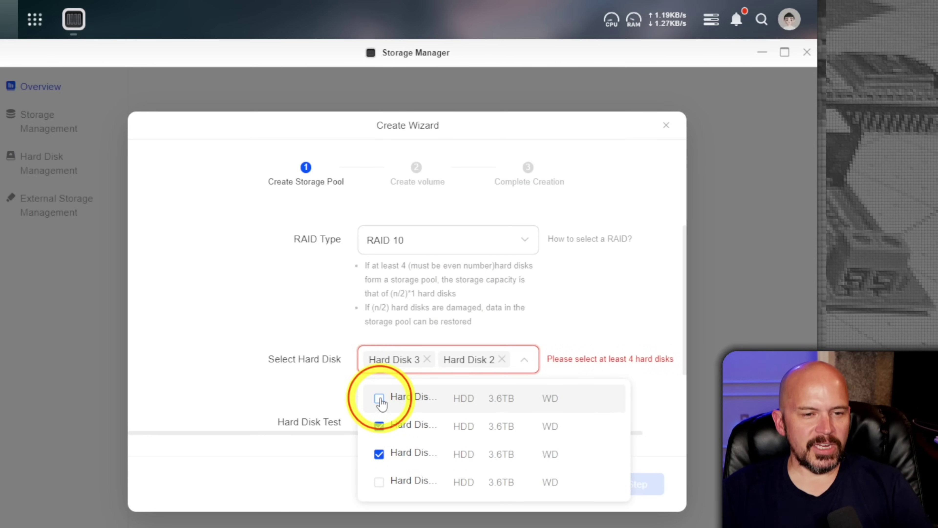
pyautogui.click(379, 482)
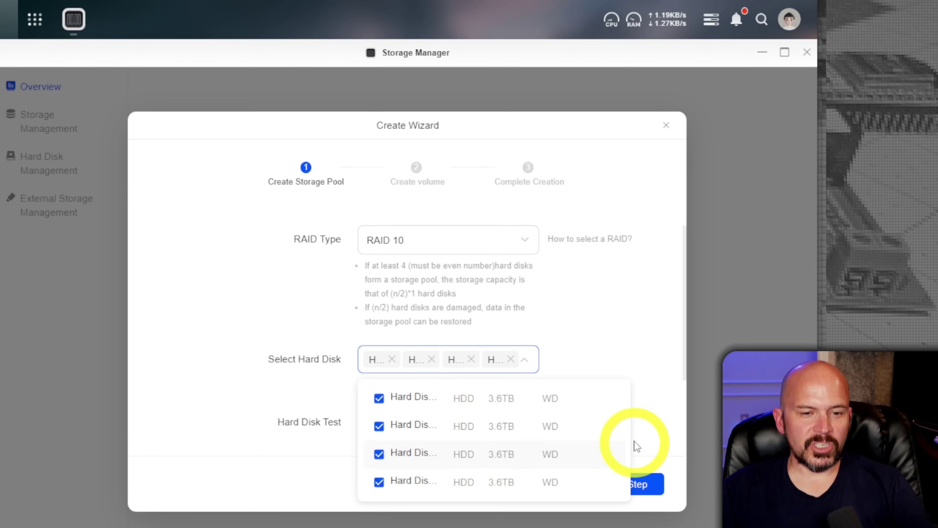
pyautogui.click(643, 440)
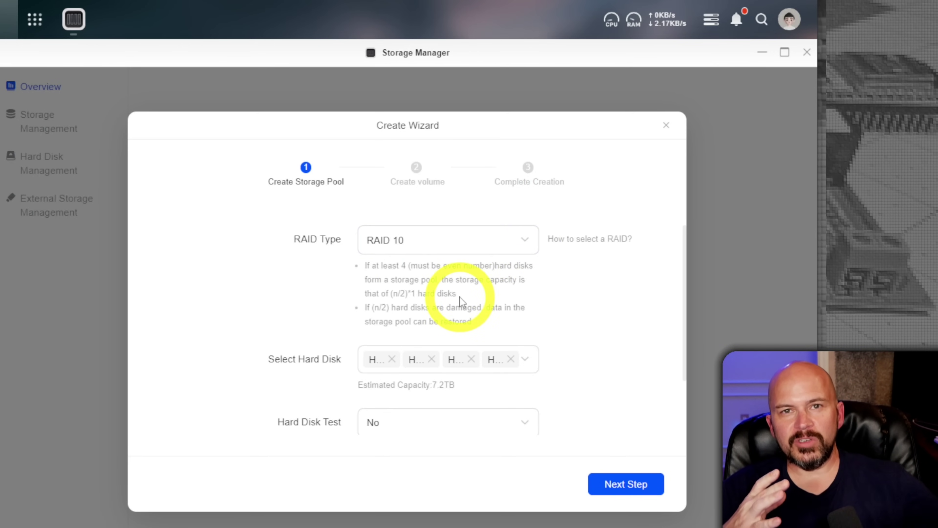
# - Set the pool back to RAID 5 with Hard Disks 1–4 selected
pyautogui.click(495, 248)
pyautogui.click(406, 337)
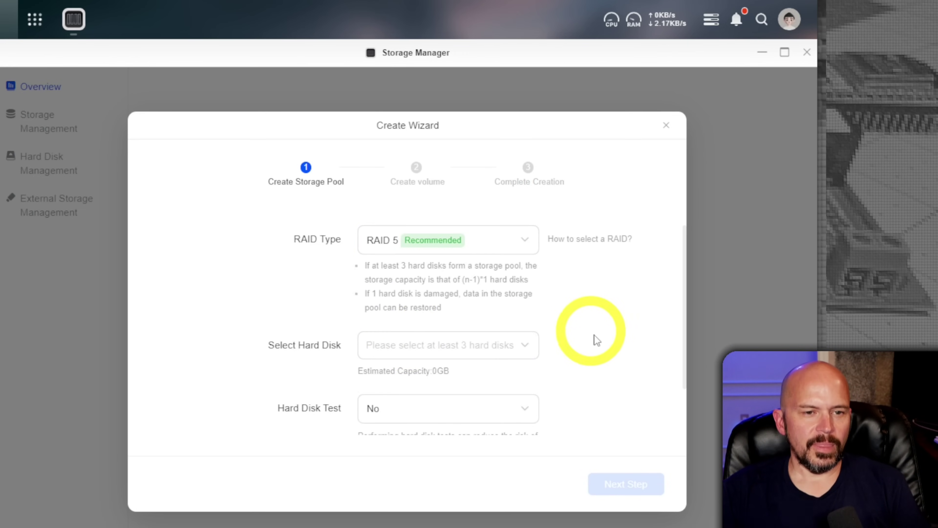
pyautogui.click(530, 347)
pyautogui.click(379, 384)
pyautogui.click(380, 412)
pyautogui.click(380, 440)
pyautogui.click(382, 466)
pyautogui.click(622, 336)
# - Accept the disk warning, keep Btrfs as the volume file system, and reach the creation summary
pyautogui.scroll(-4, 617, 435)
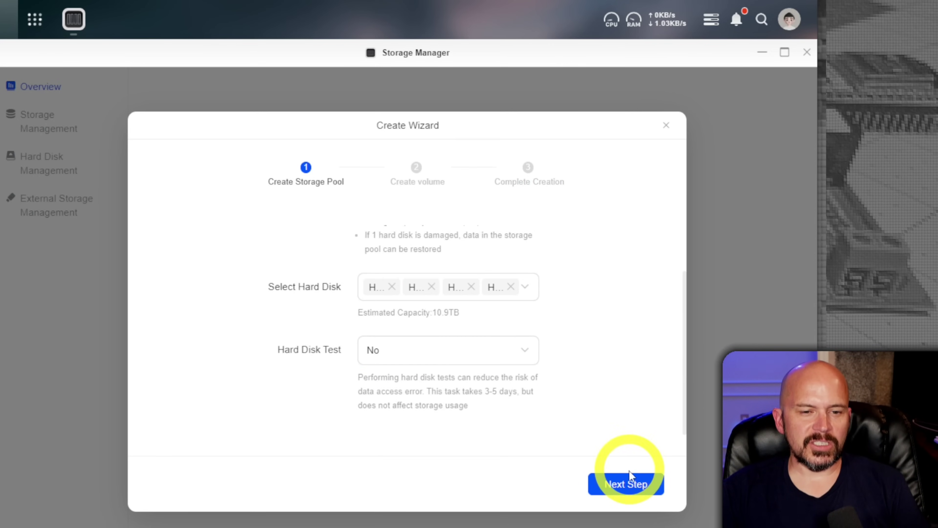
pyautogui.click(626, 481)
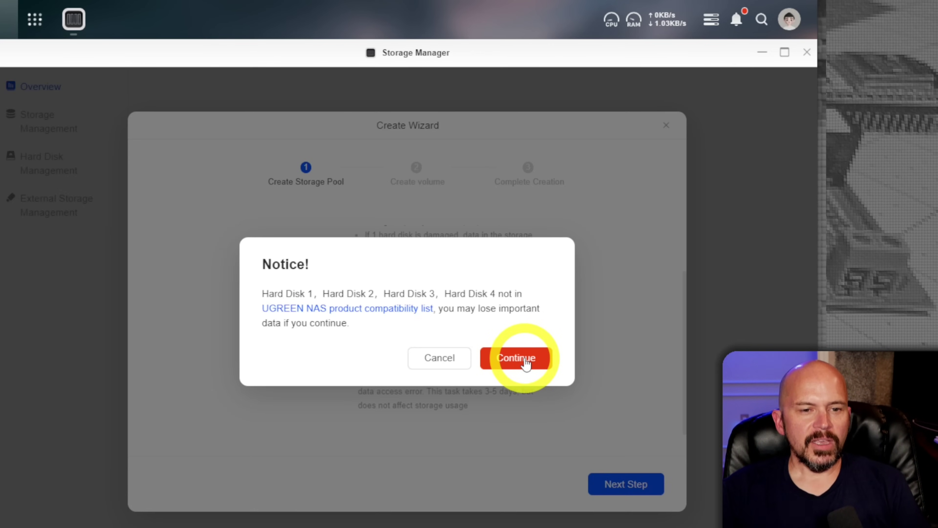
pyautogui.click(544, 367)
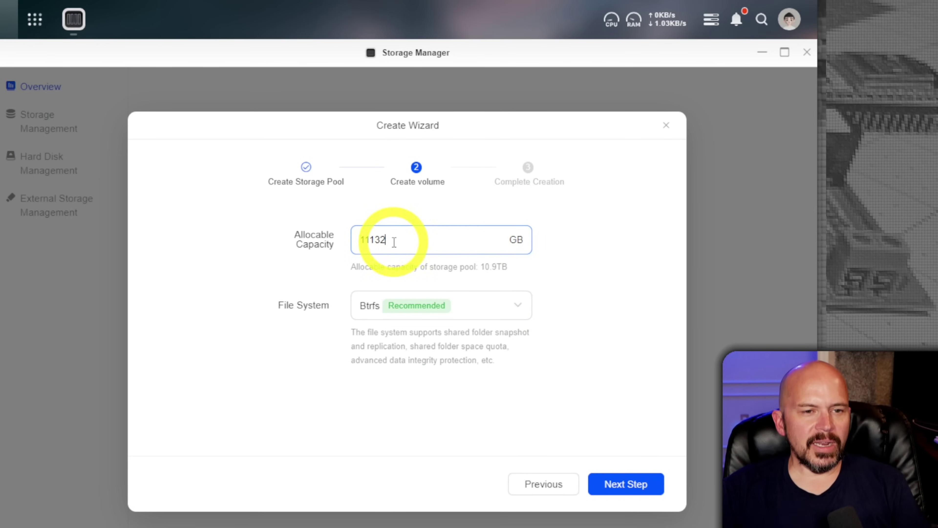
pyautogui.click(517, 305)
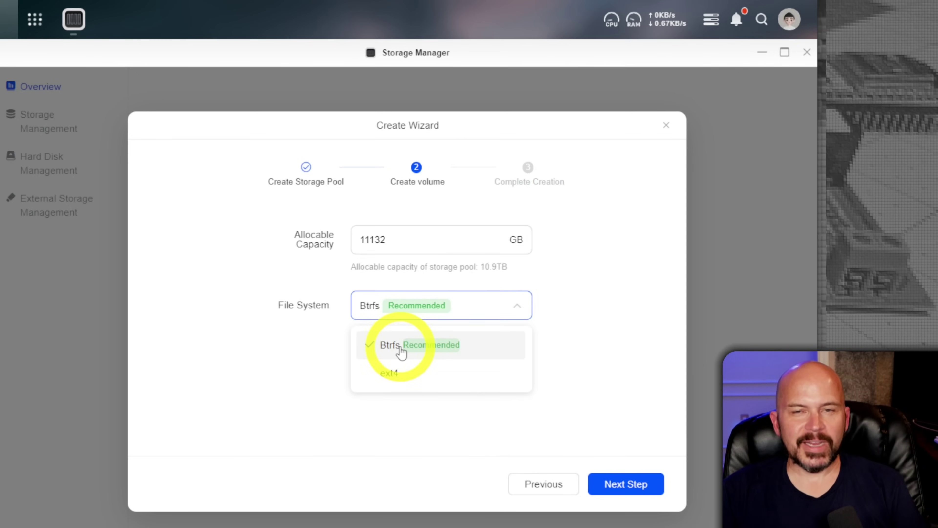
pyautogui.click(461, 347)
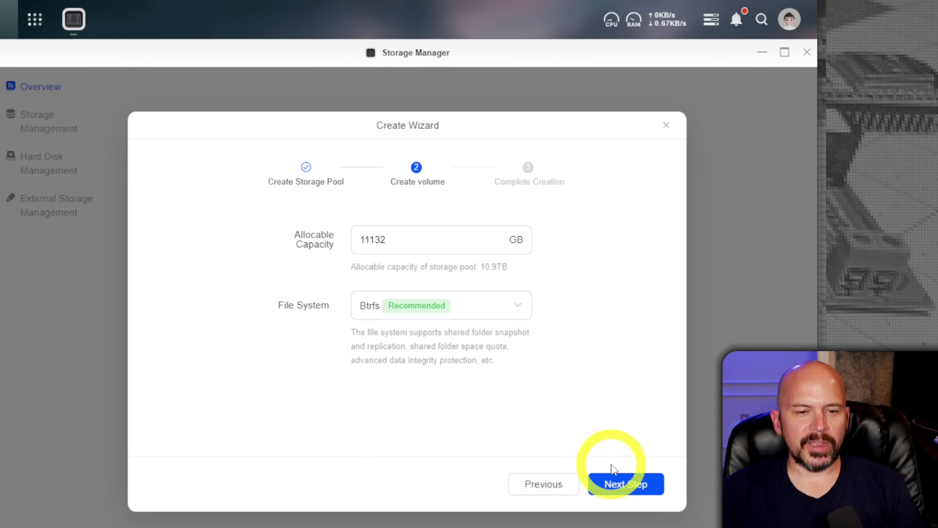
pyautogui.click(626, 482)
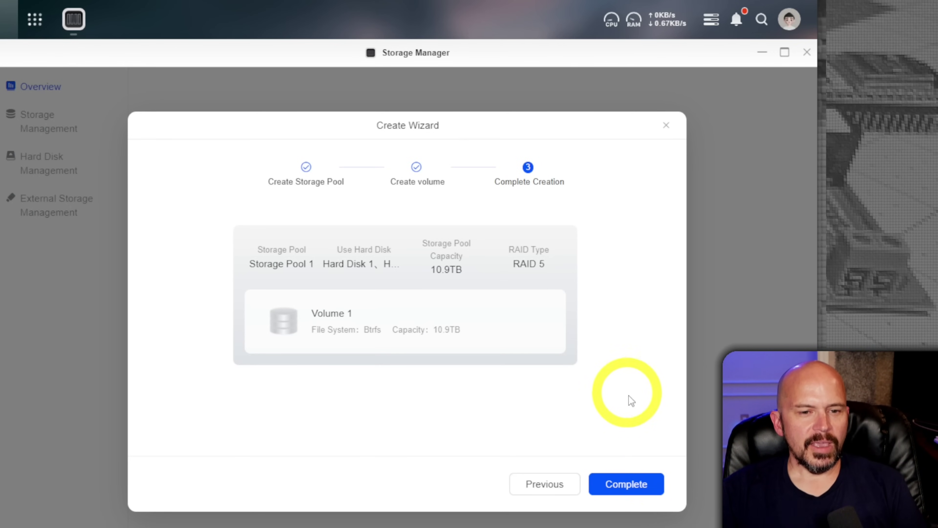
# - Complete the wizard, approve deleting all data on the four disks, and confirm with the account password
pyautogui.click(618, 485)
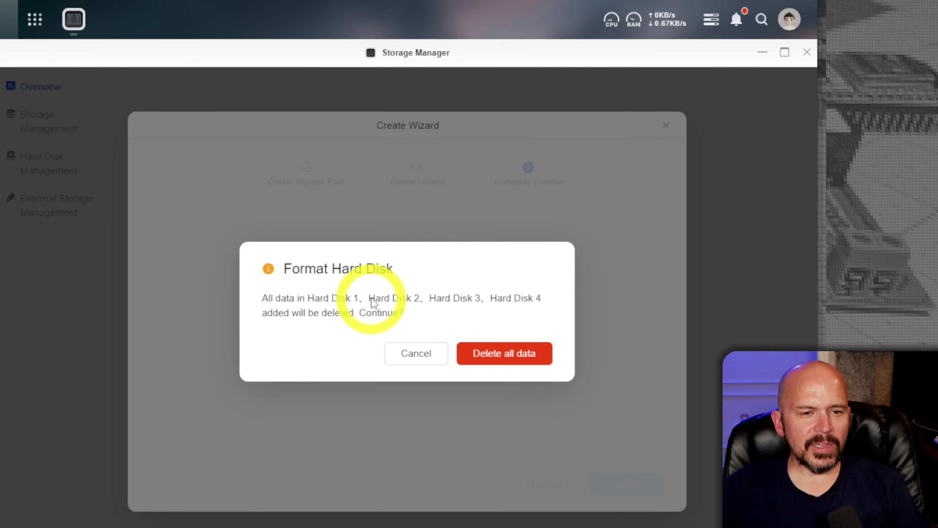
pyautogui.click(489, 354)
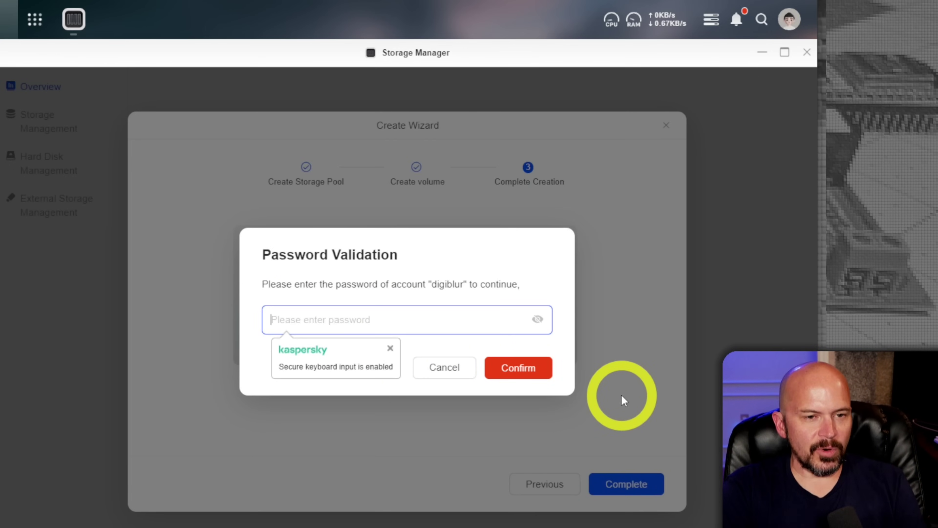
pyautogui.write('••••••••')
pyautogui.press('Return')
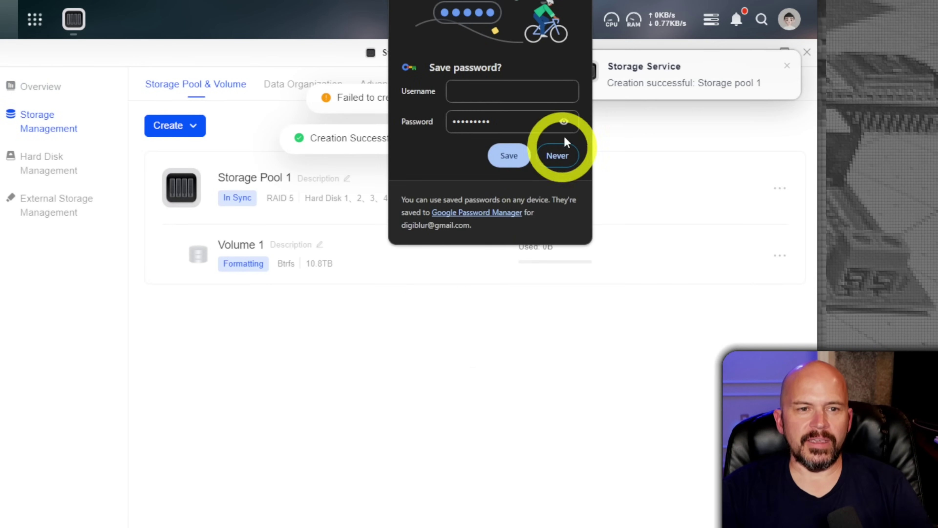
pyautogui.click(556, 153)
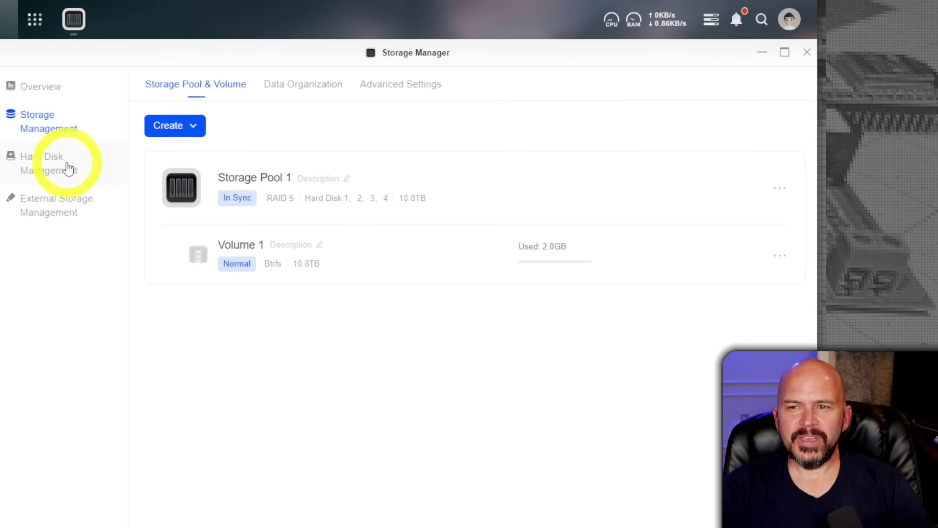
# - Review Hard Disk 4's details and S.M.A.R.T. info, the health test plans, and External Storage
pyautogui.click(49, 173)
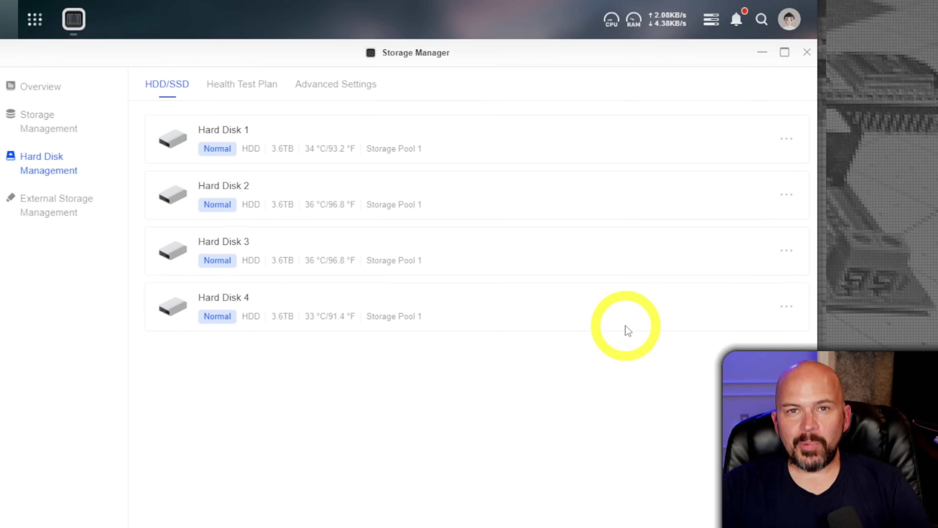
pyautogui.click(784, 310)
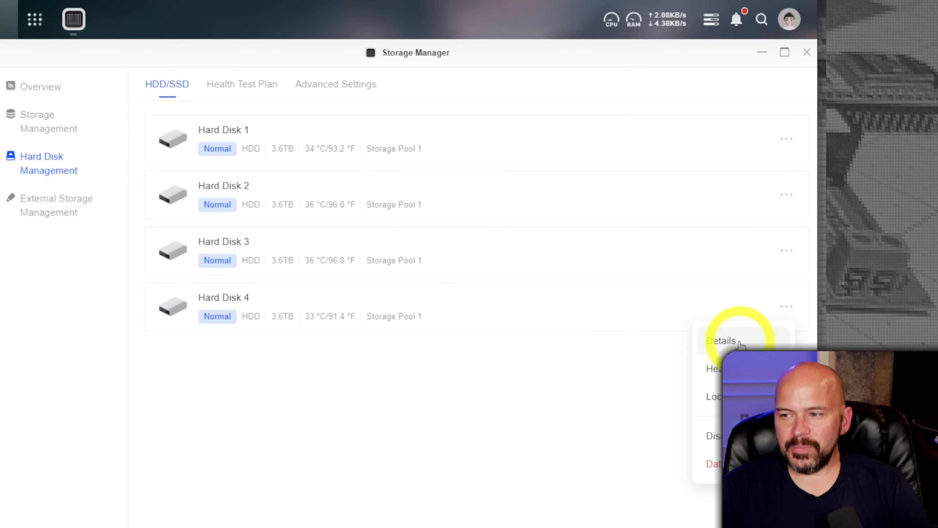
pyautogui.click(731, 346)
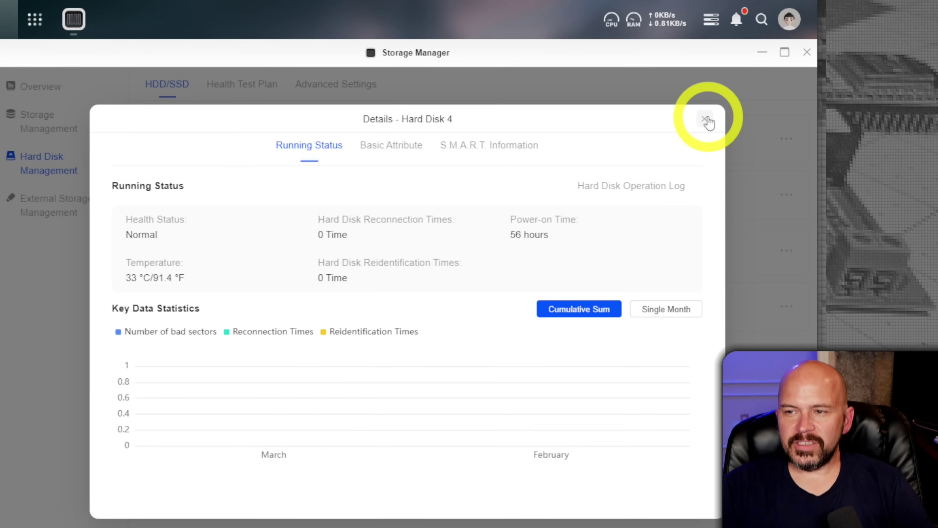
pyautogui.click(474, 157)
pyautogui.click(378, 155)
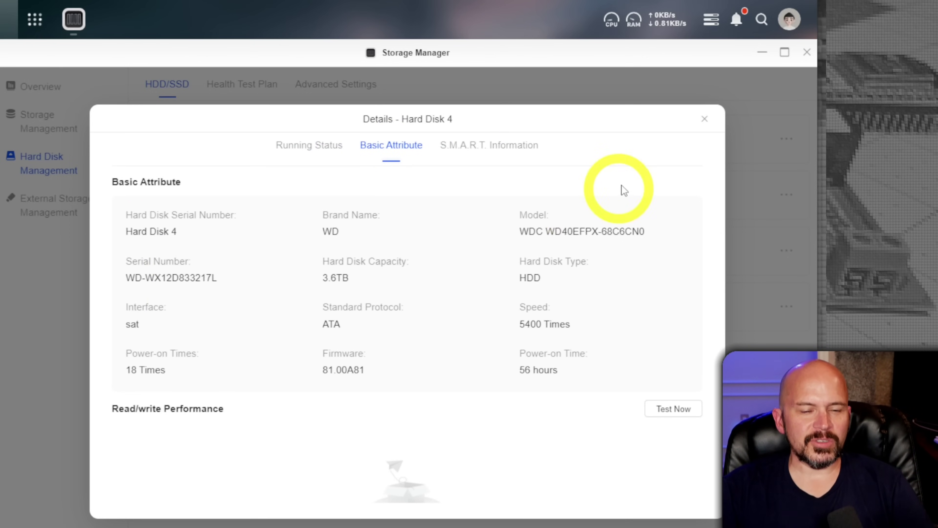
pyautogui.click(704, 119)
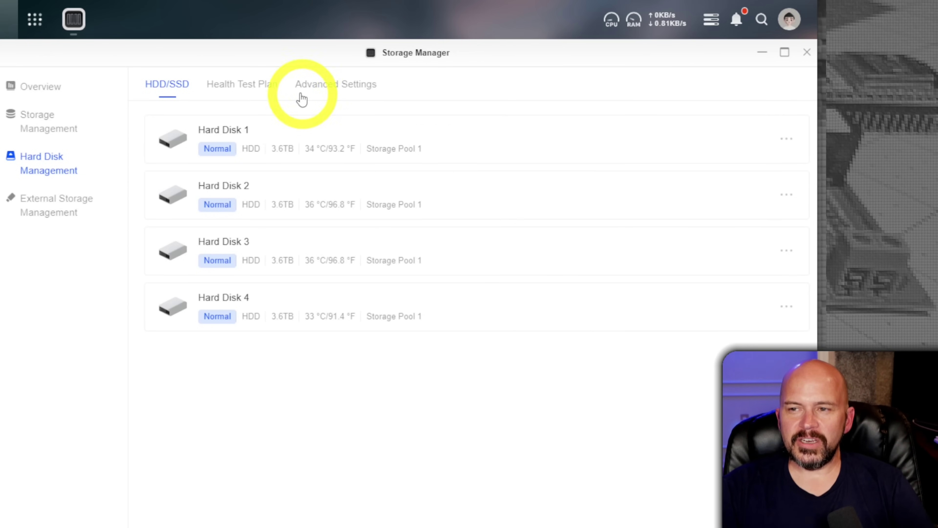
pyautogui.click(258, 89)
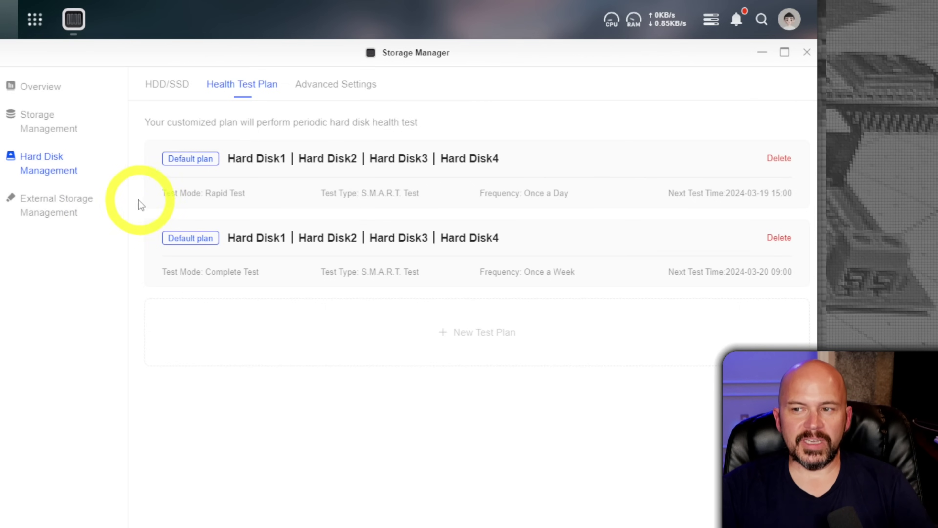
pyautogui.click(55, 214)
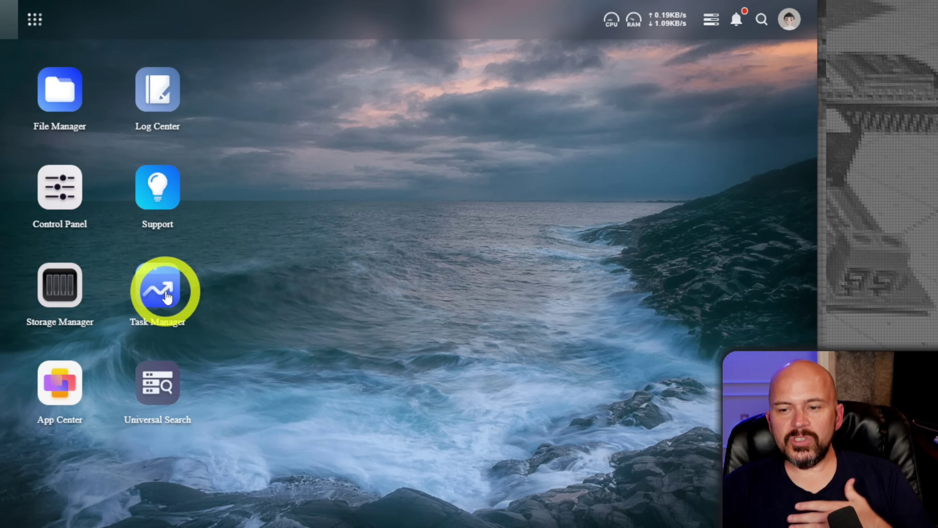
# - In App Center, browse Utility, System Management and Media & Entertainment apps, then install Security Manager
pyautogui.click(81, 406)
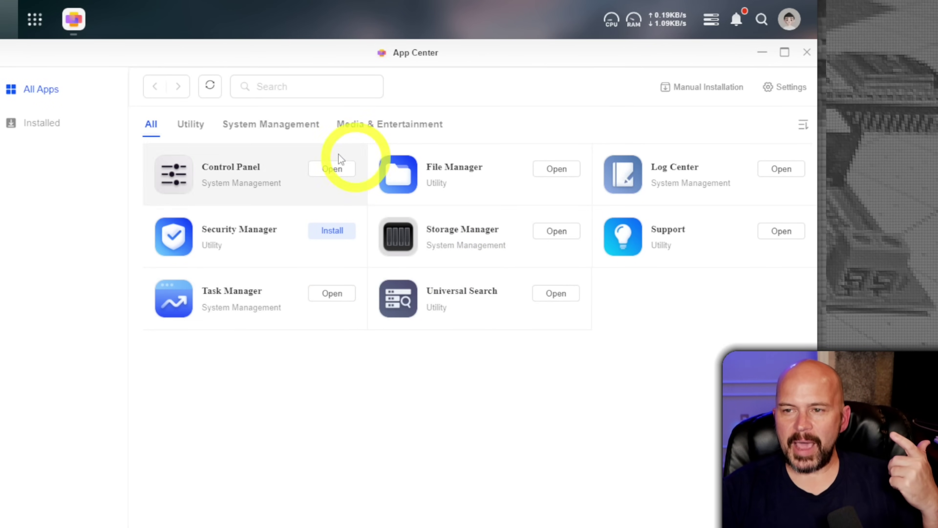
pyautogui.click(150, 133)
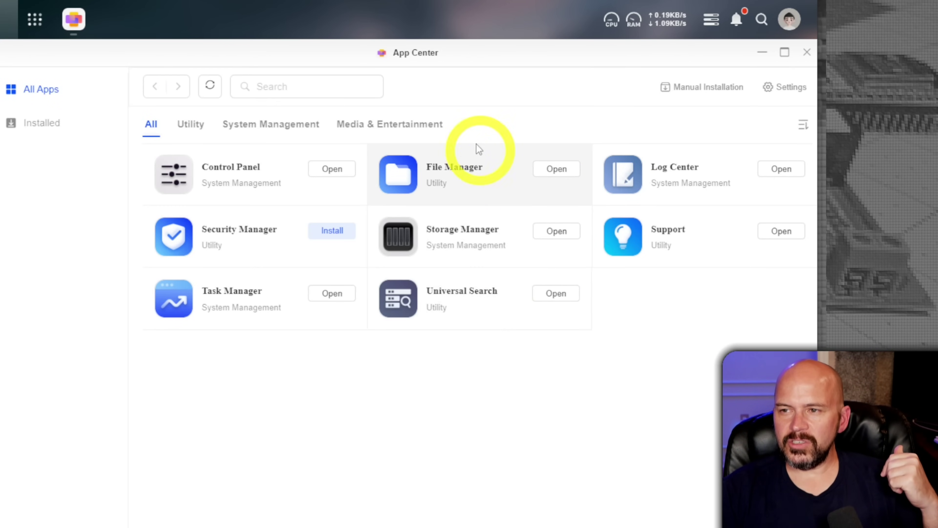
pyautogui.click(190, 132)
pyautogui.click(286, 126)
pyautogui.click(400, 130)
pyautogui.click(148, 131)
pyautogui.click(331, 230)
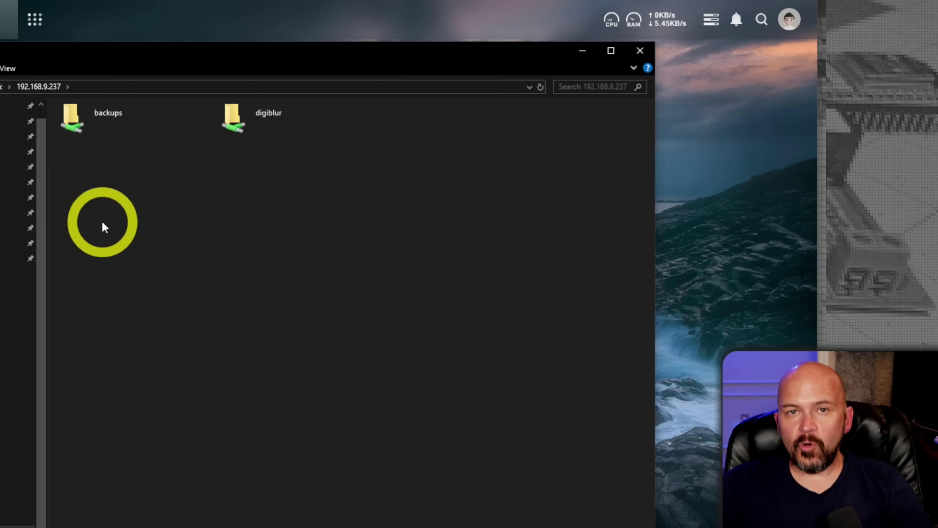
# - Create an empty text document named test.txt inside the NAS backups share
pyautogui.doubleClick(99, 131)
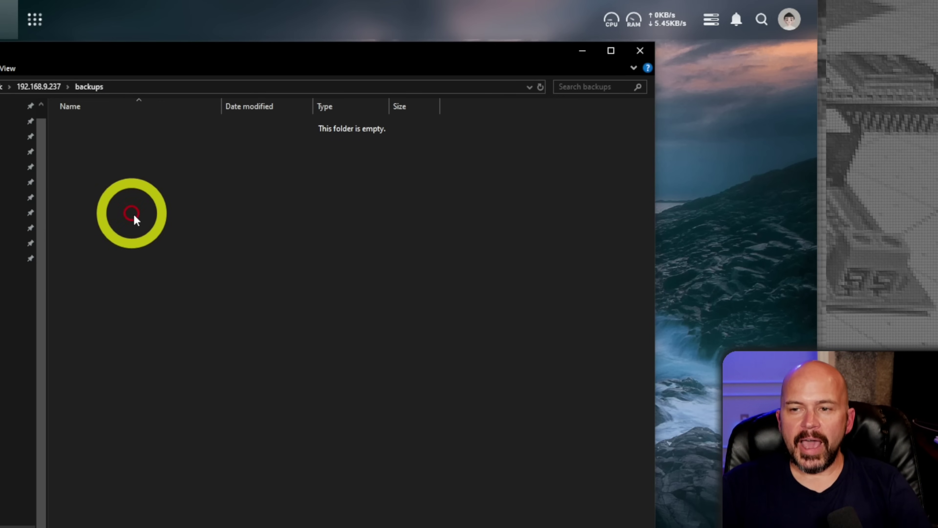
pyautogui.rightClick(188, 265)
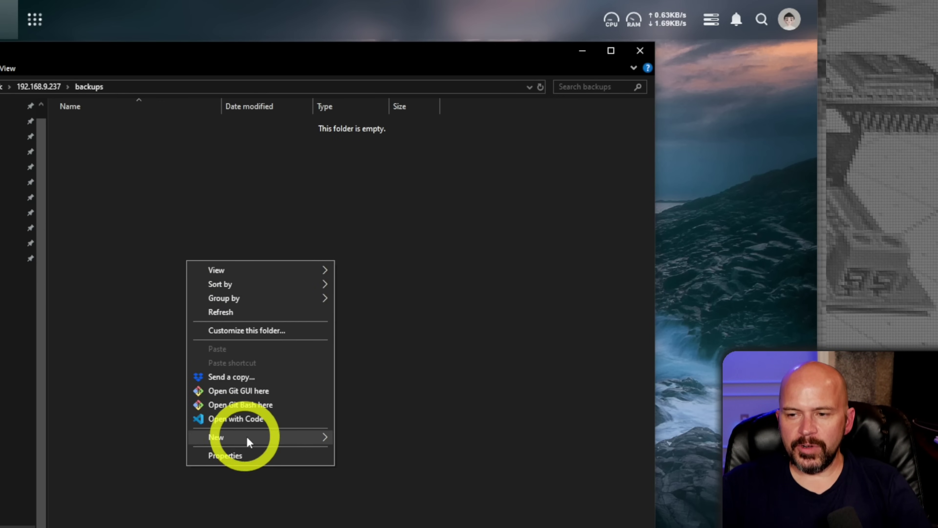
pyautogui.moveTo(269, 438)
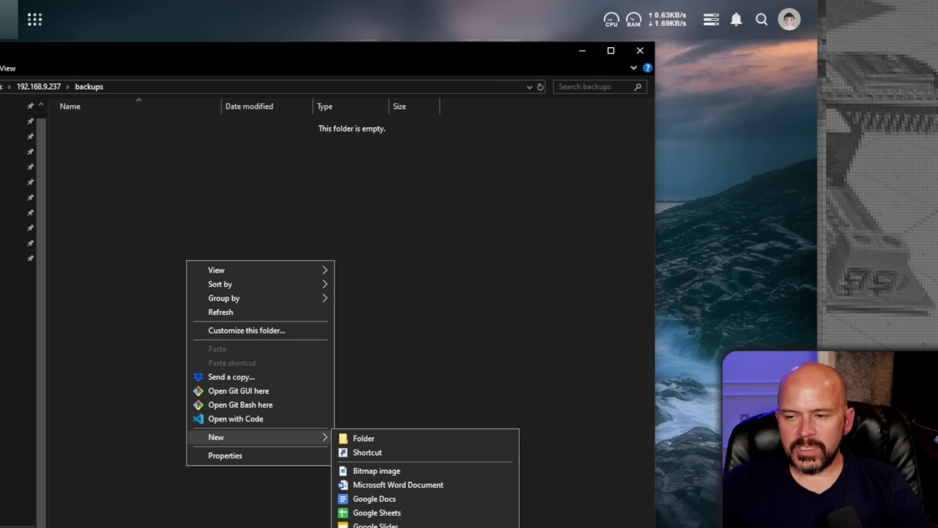
pyautogui.click(381, 526)
pyautogui.write('test')
pyautogui.press('Return')
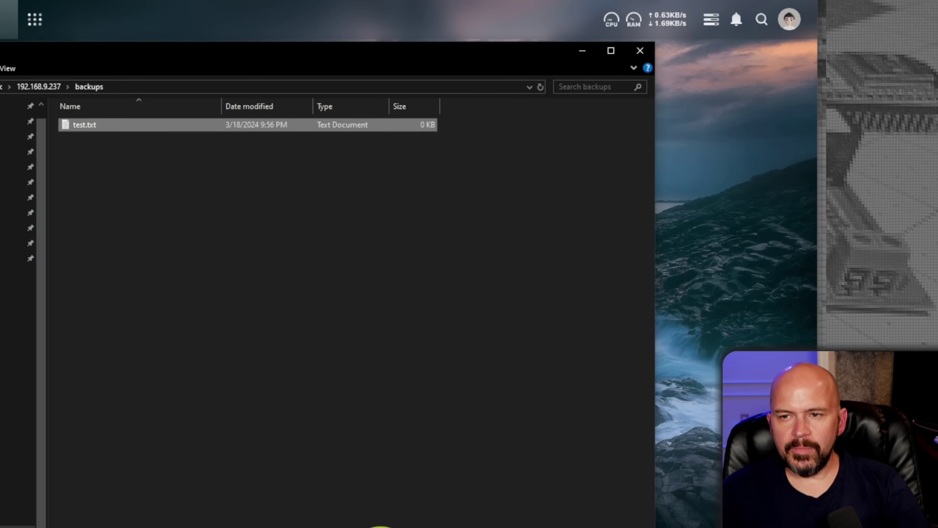
# - Check in the UGOS Pro File Manager that the 0 B test.txt is in backups, then minimize it
pyautogui.click(721, 164)
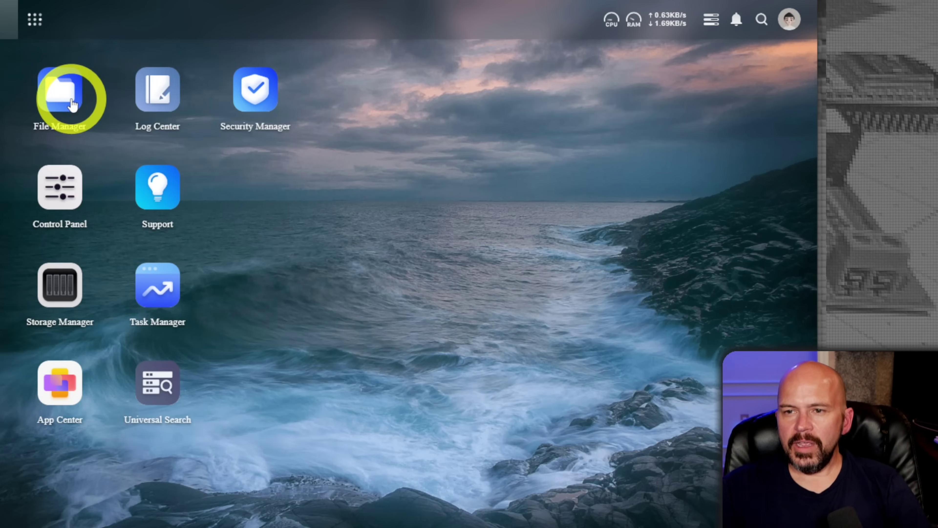
pyautogui.click(61, 91)
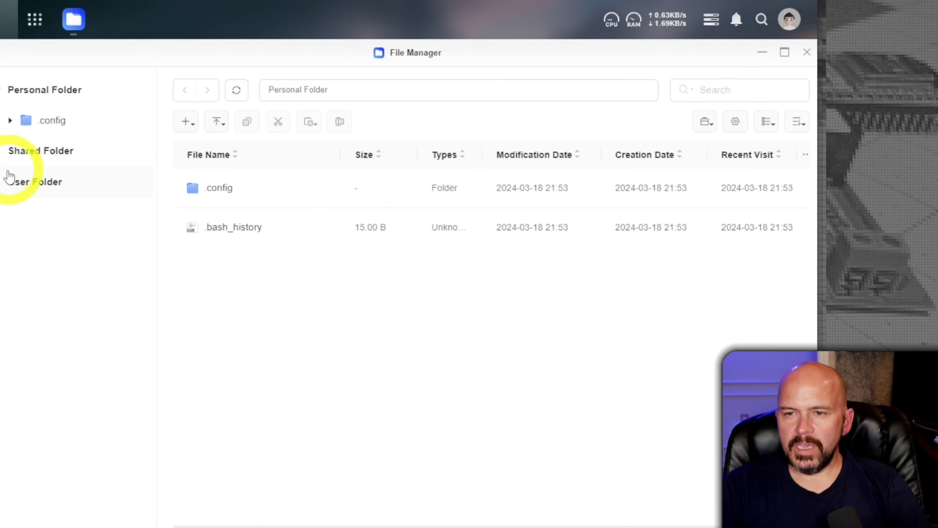
pyautogui.click(6, 163)
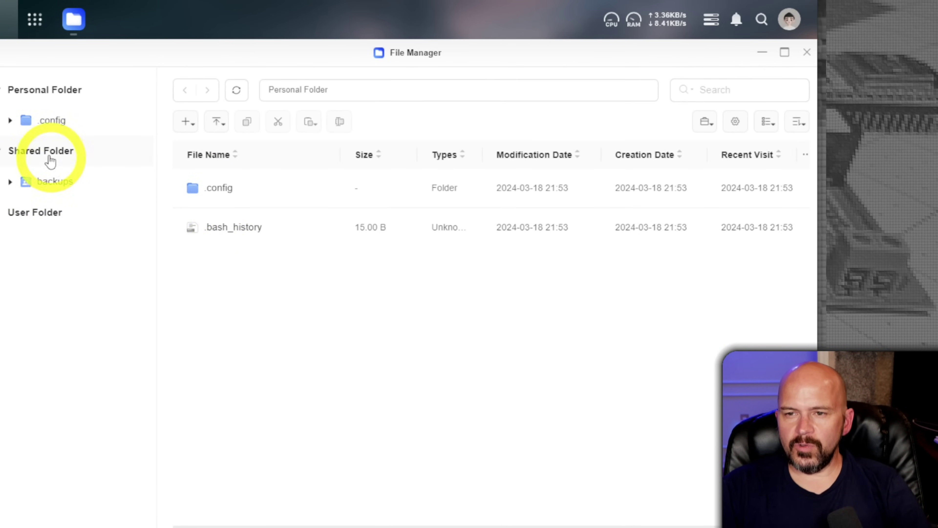
pyautogui.click(57, 183)
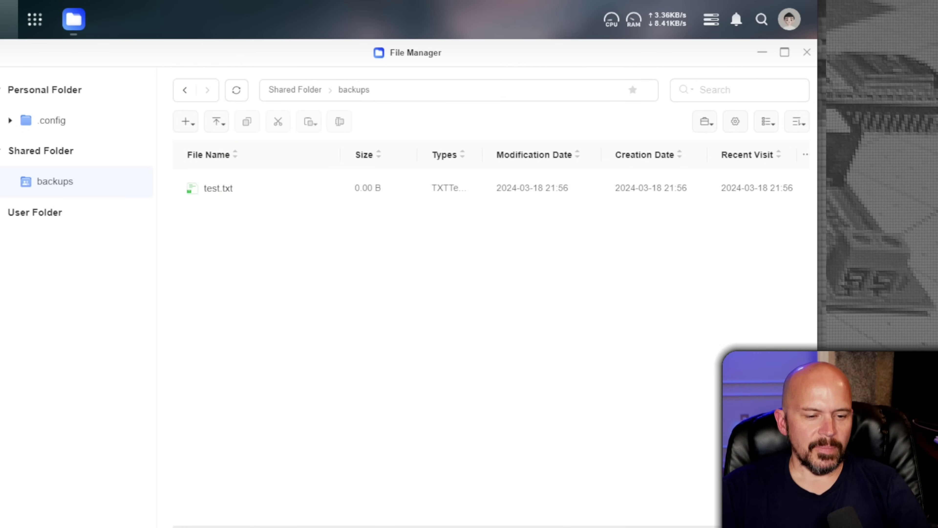
pyautogui.click(762, 52)
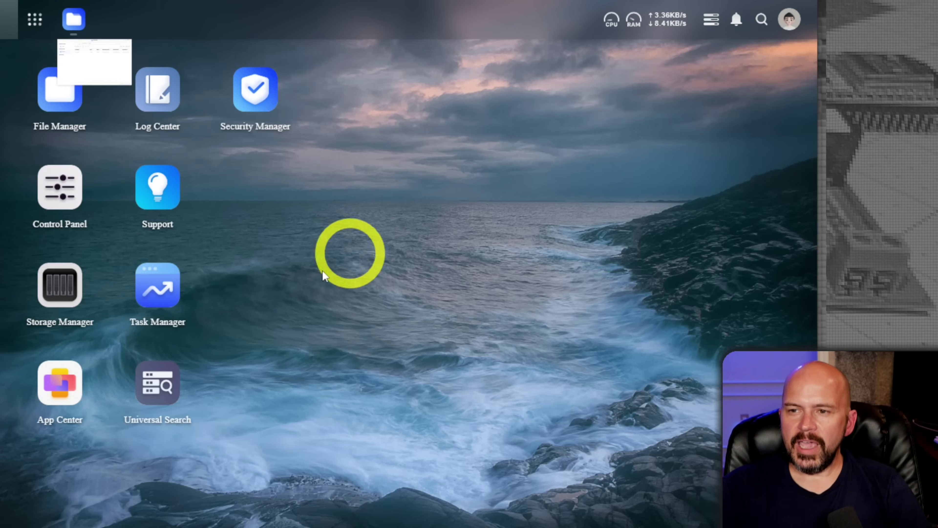
# - Copy the 39.8 GB .mkv video from the PC into the backups share, moving its progress dialog aside
pyautogui.click(11, 464)
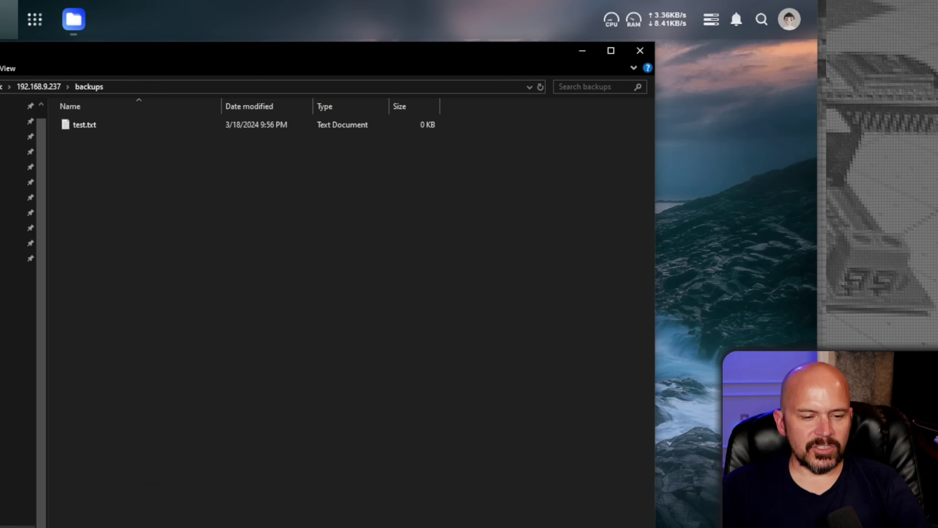
pyautogui.moveTo(2, 464); pyautogui.dragTo(255, 298)
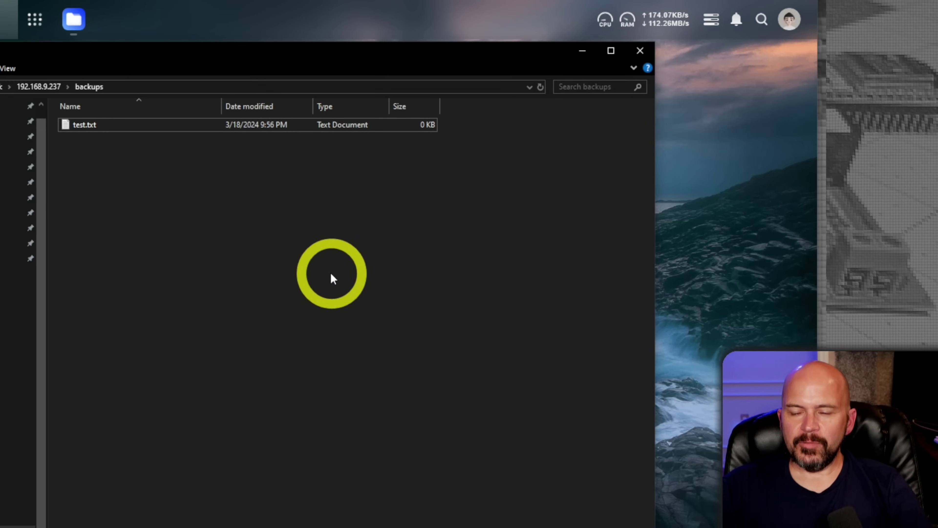
pyautogui.moveTo(257, 208); pyautogui.dragTo(282, 200)
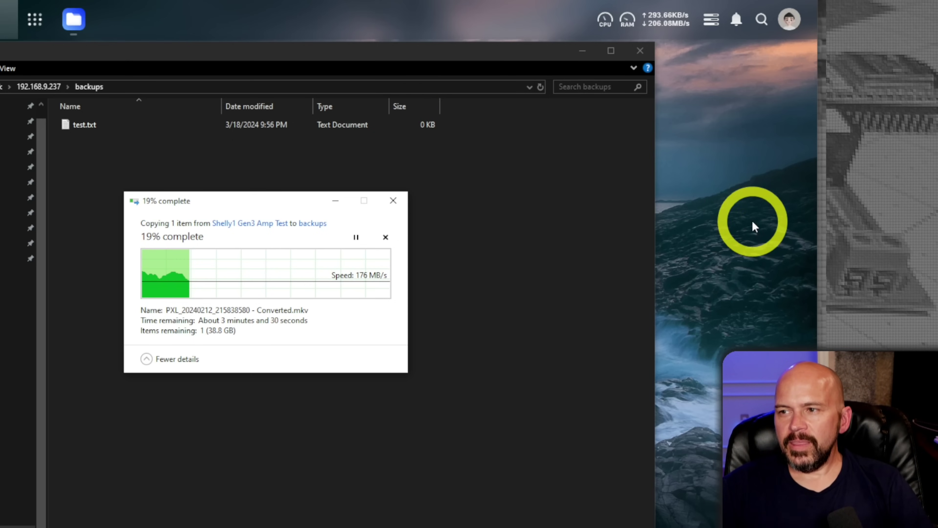
pyautogui.click(674, 26)
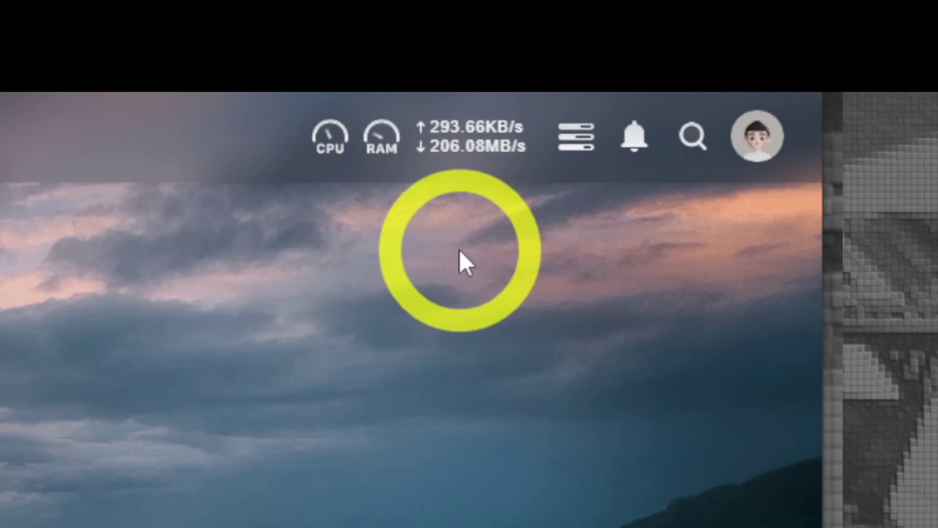
pyautogui.moveTo(676, 18)
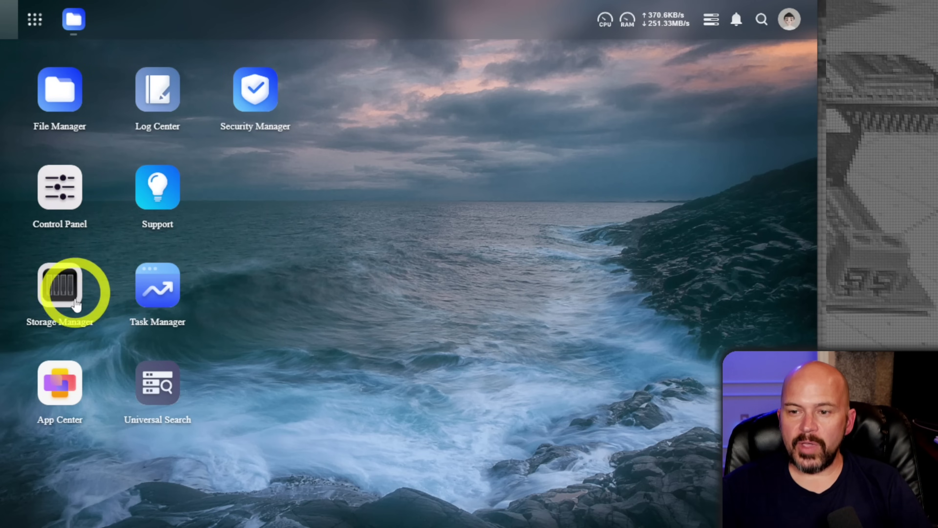
# - Show the Hard Disk tab in Task Manager, leaving the disk selection unchanged
pyautogui.click(157, 286)
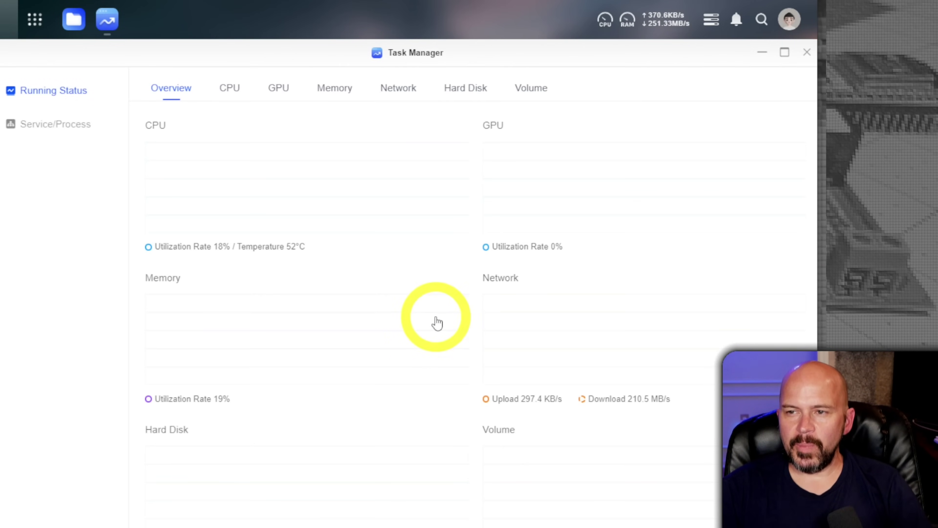
pyautogui.click(454, 87)
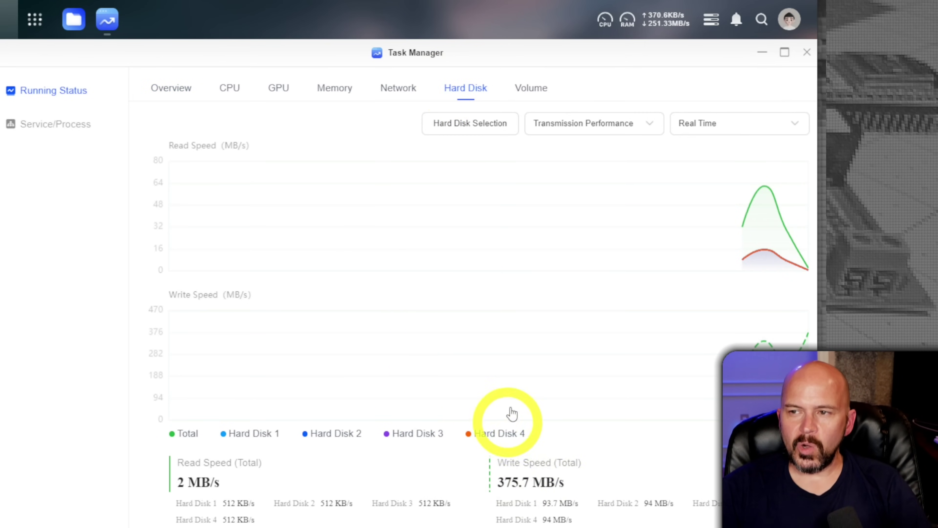
pyautogui.click(504, 125)
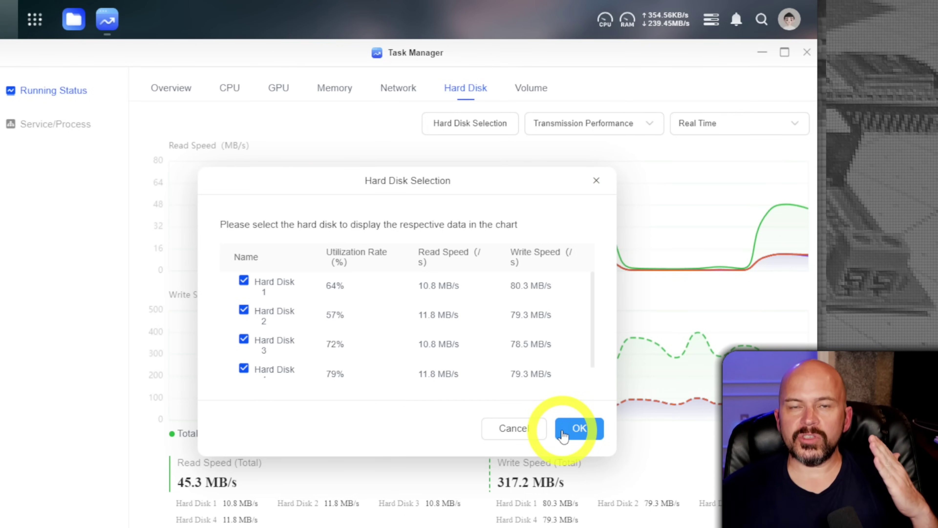
pyautogui.click(526, 429)
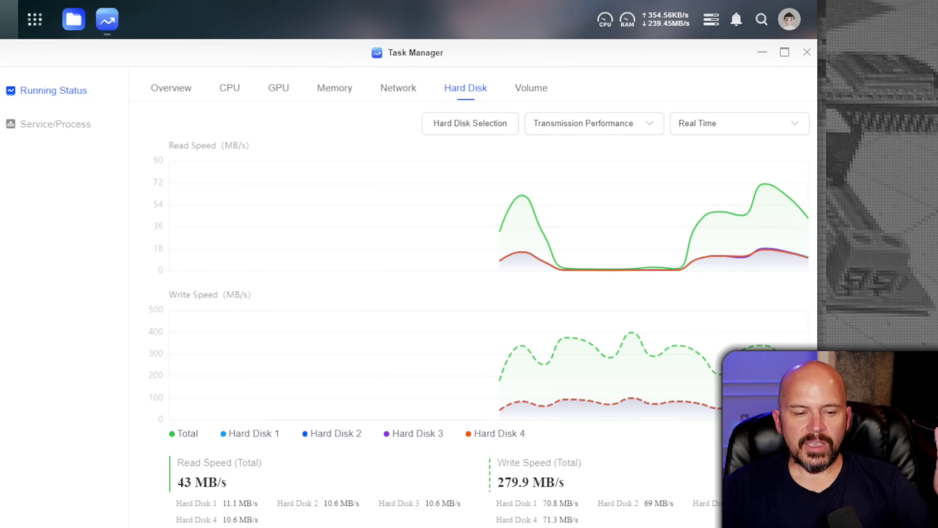
# - Place the copy progress dialog at the lower left beside the disk write-speed charts
pyautogui.hotkey('alt', 'Tab')
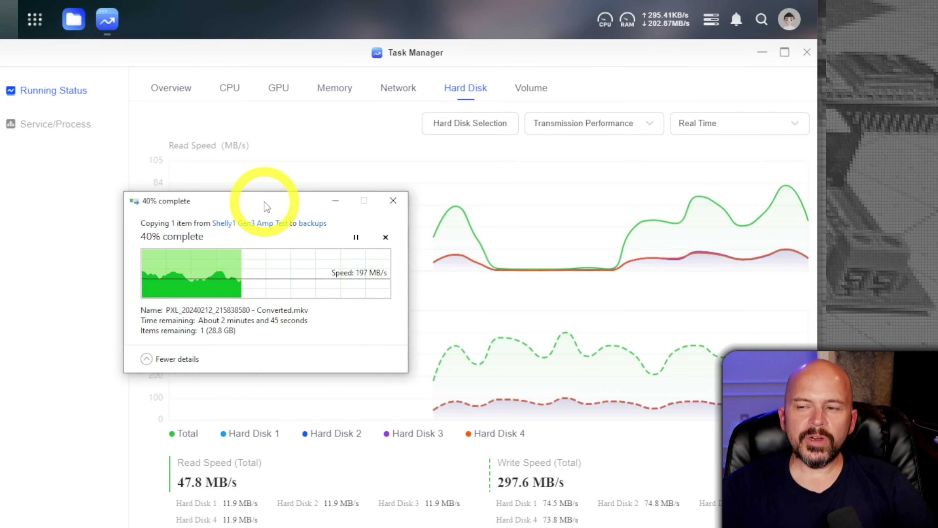
pyautogui.moveTo(264, 201); pyautogui.dragTo(162, 252)
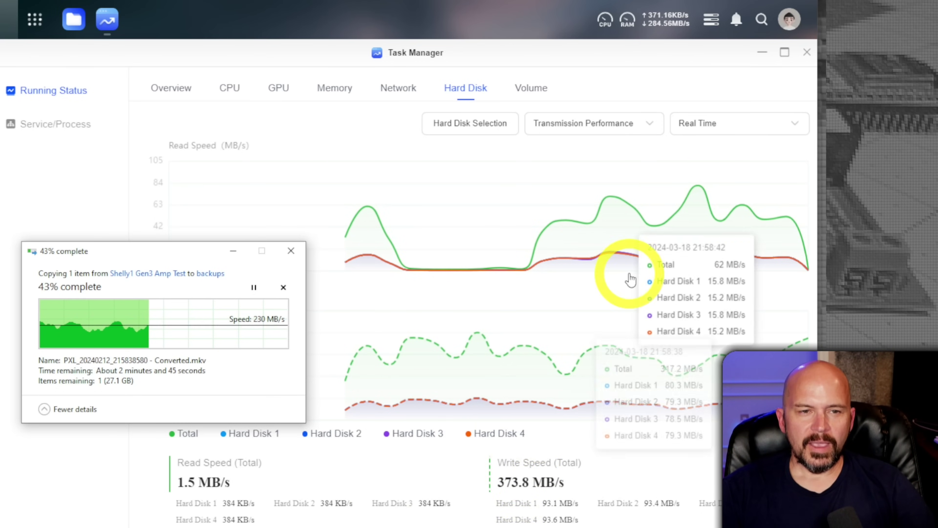
pyautogui.click(405, 89)
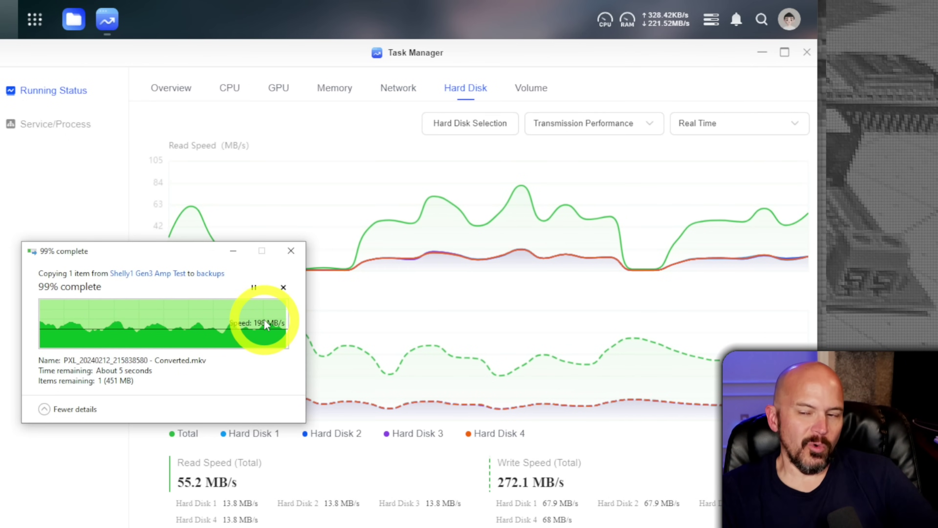
pyautogui.moveTo(330, 345)
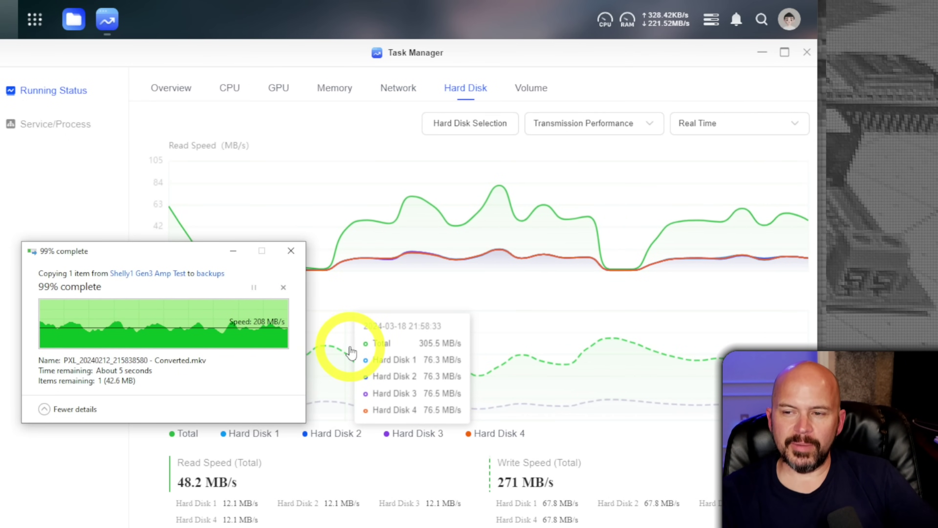